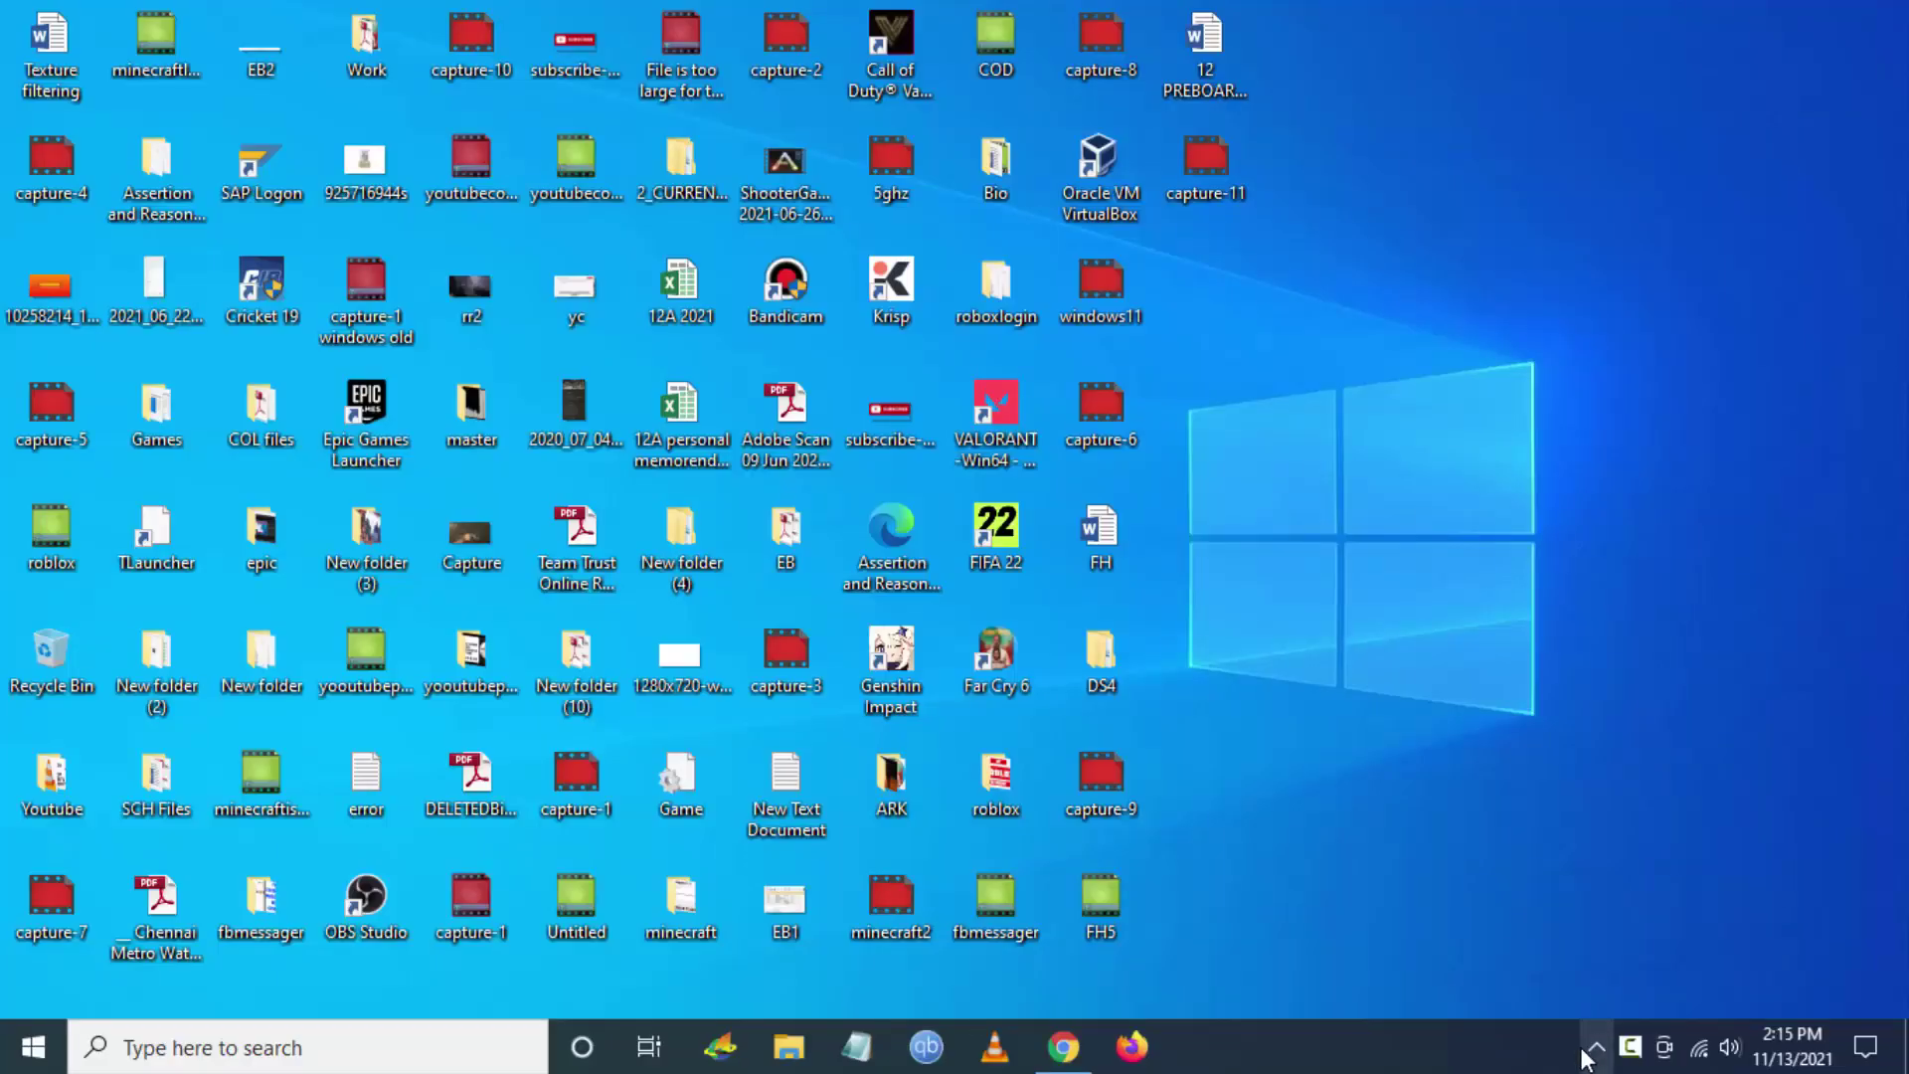
Step: Open NVIDIA GeForce Experience from the NVIDIA icon hidden in the notification area
{"action": "left_click", "coordinate": [1630, 1047]}
{"action": "left_click", "coordinate": [1732, 694]}
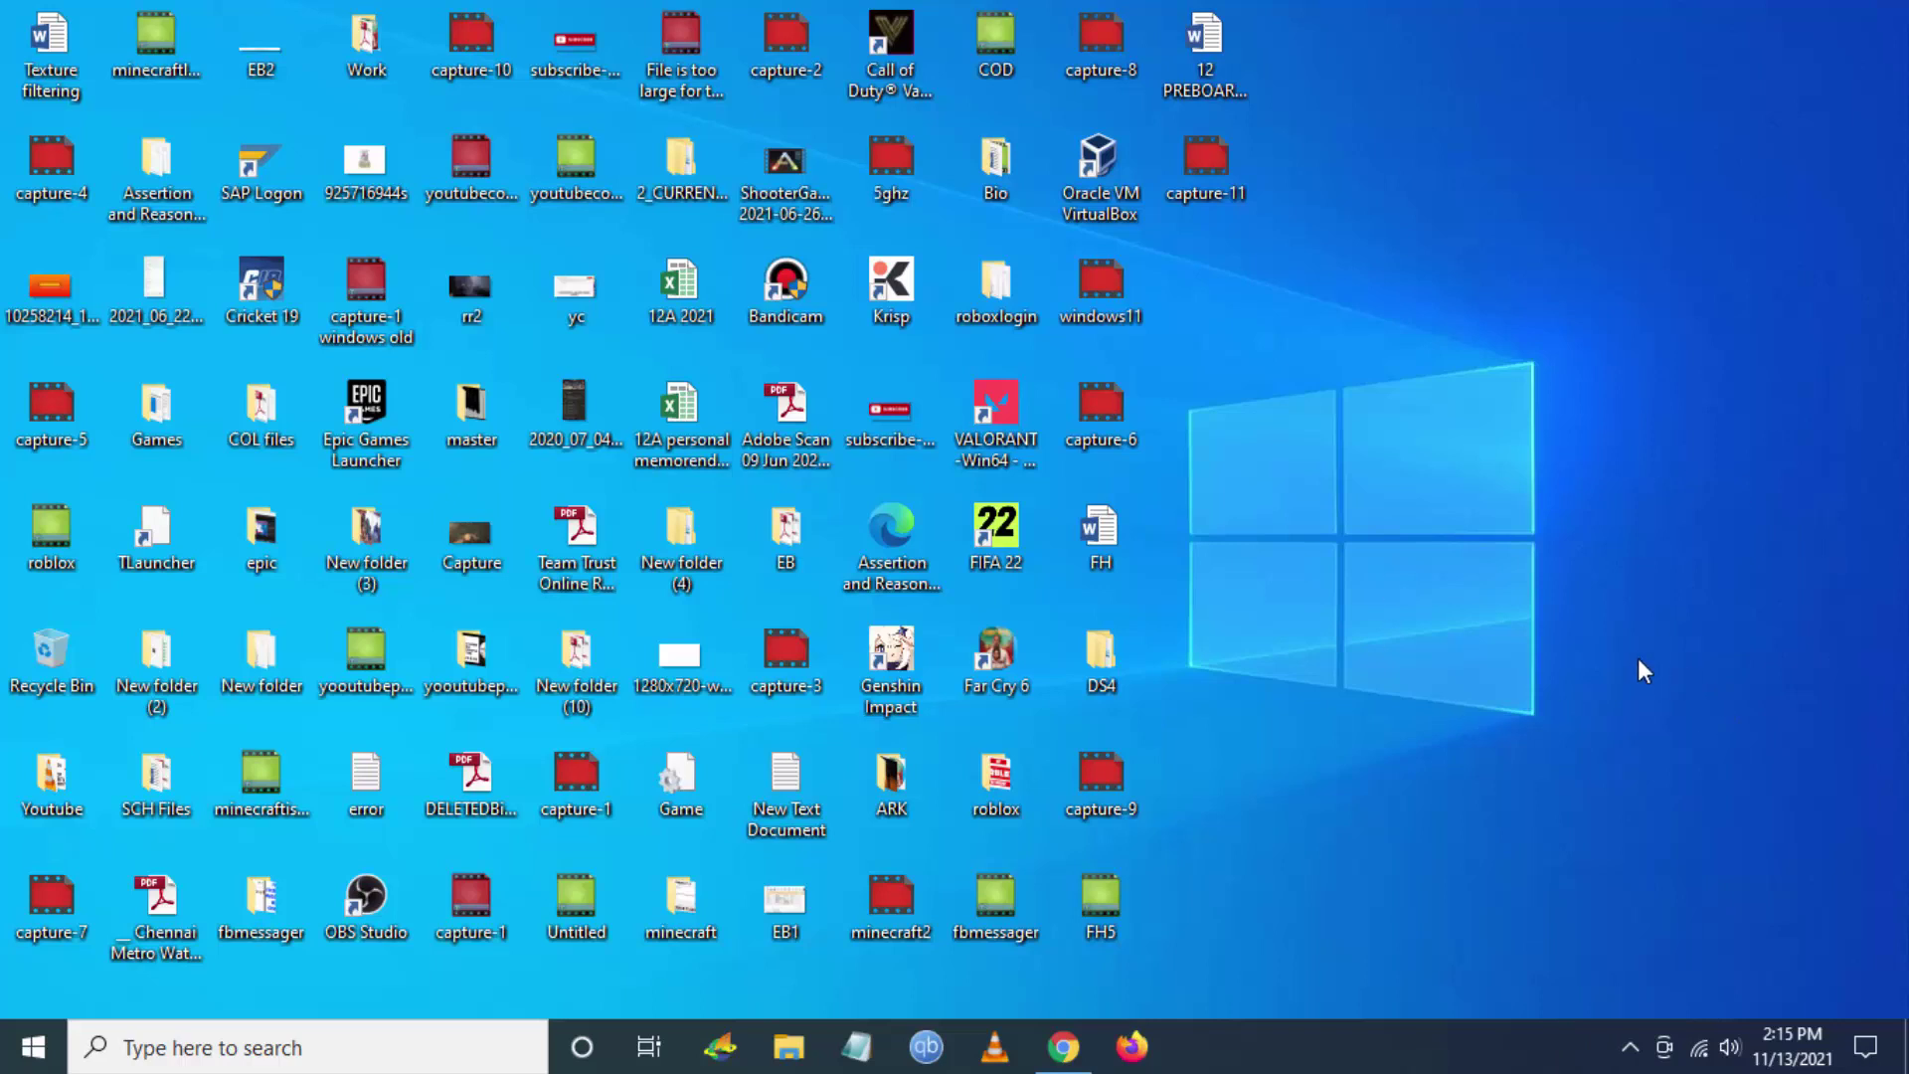
{"action": "left_click", "coordinate": [1630, 1062]}
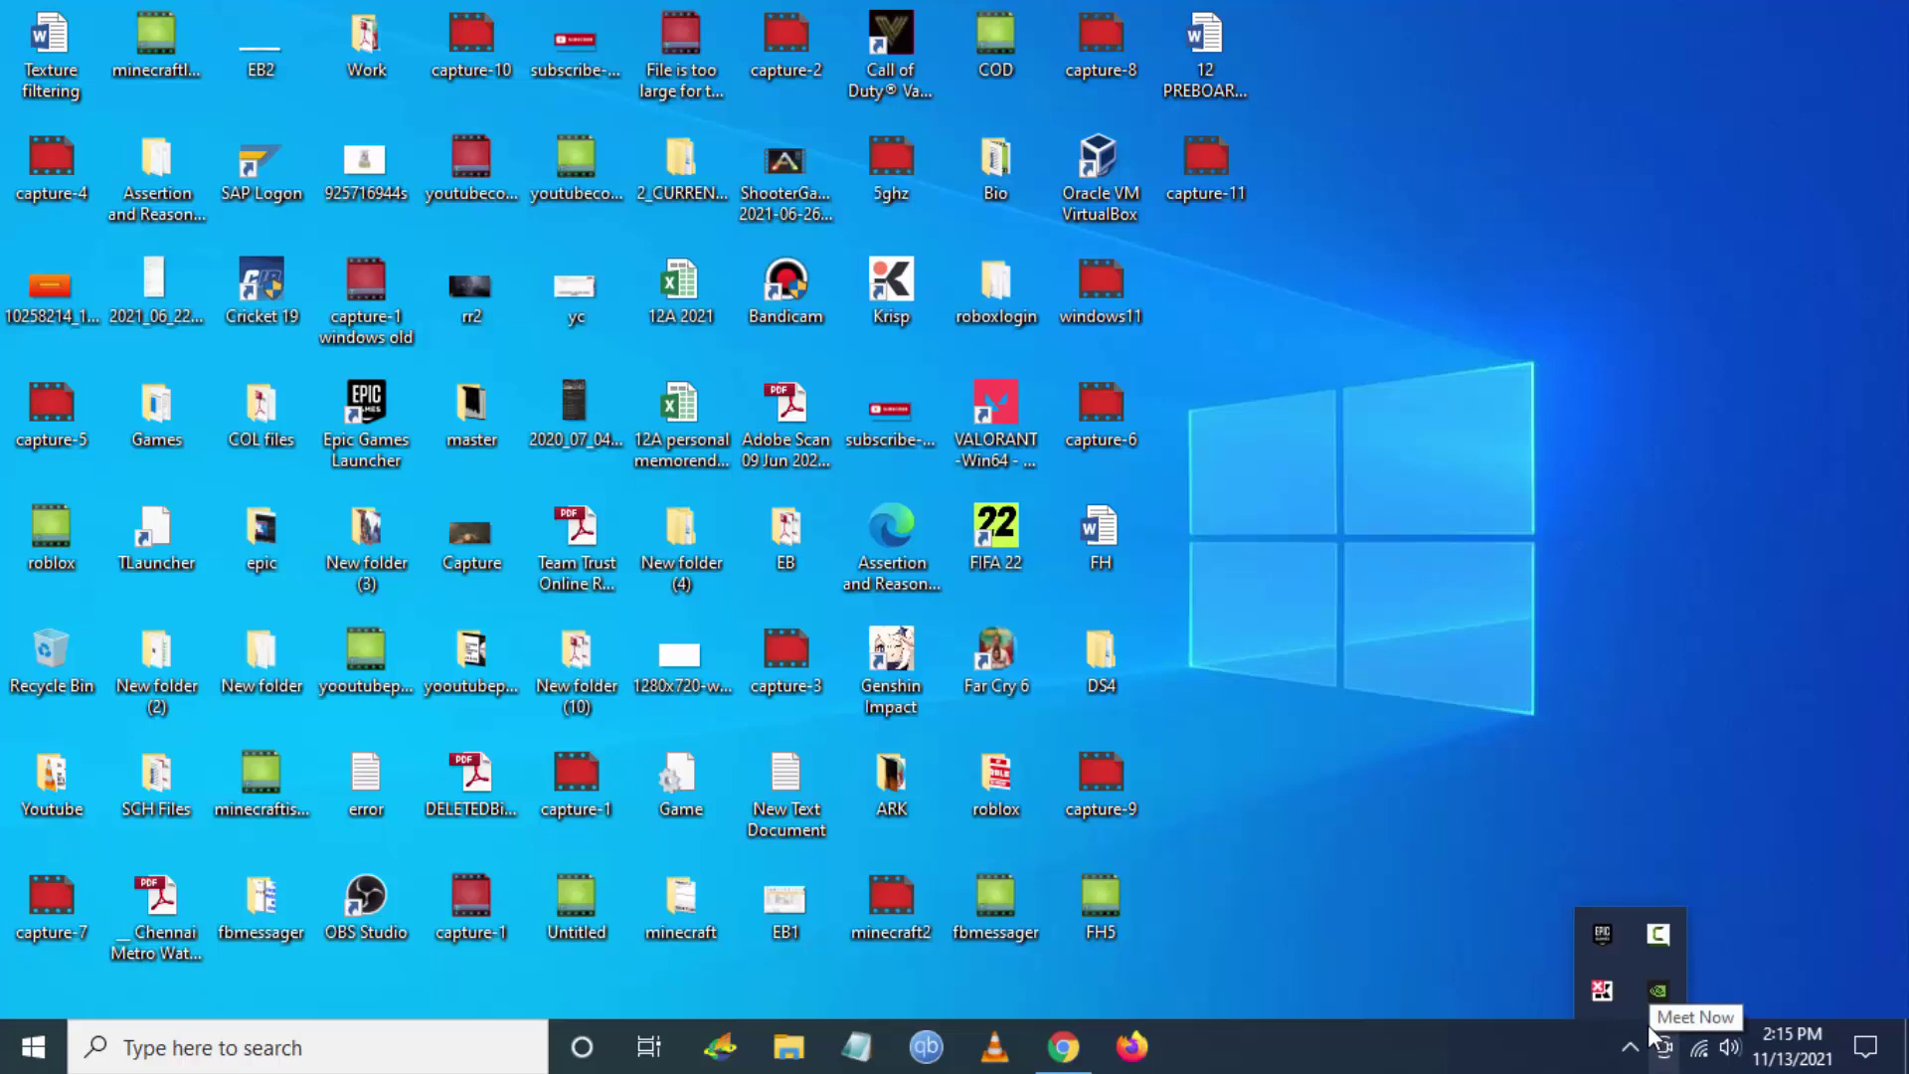
{"action": "right_click", "coordinate": [1657, 991]}
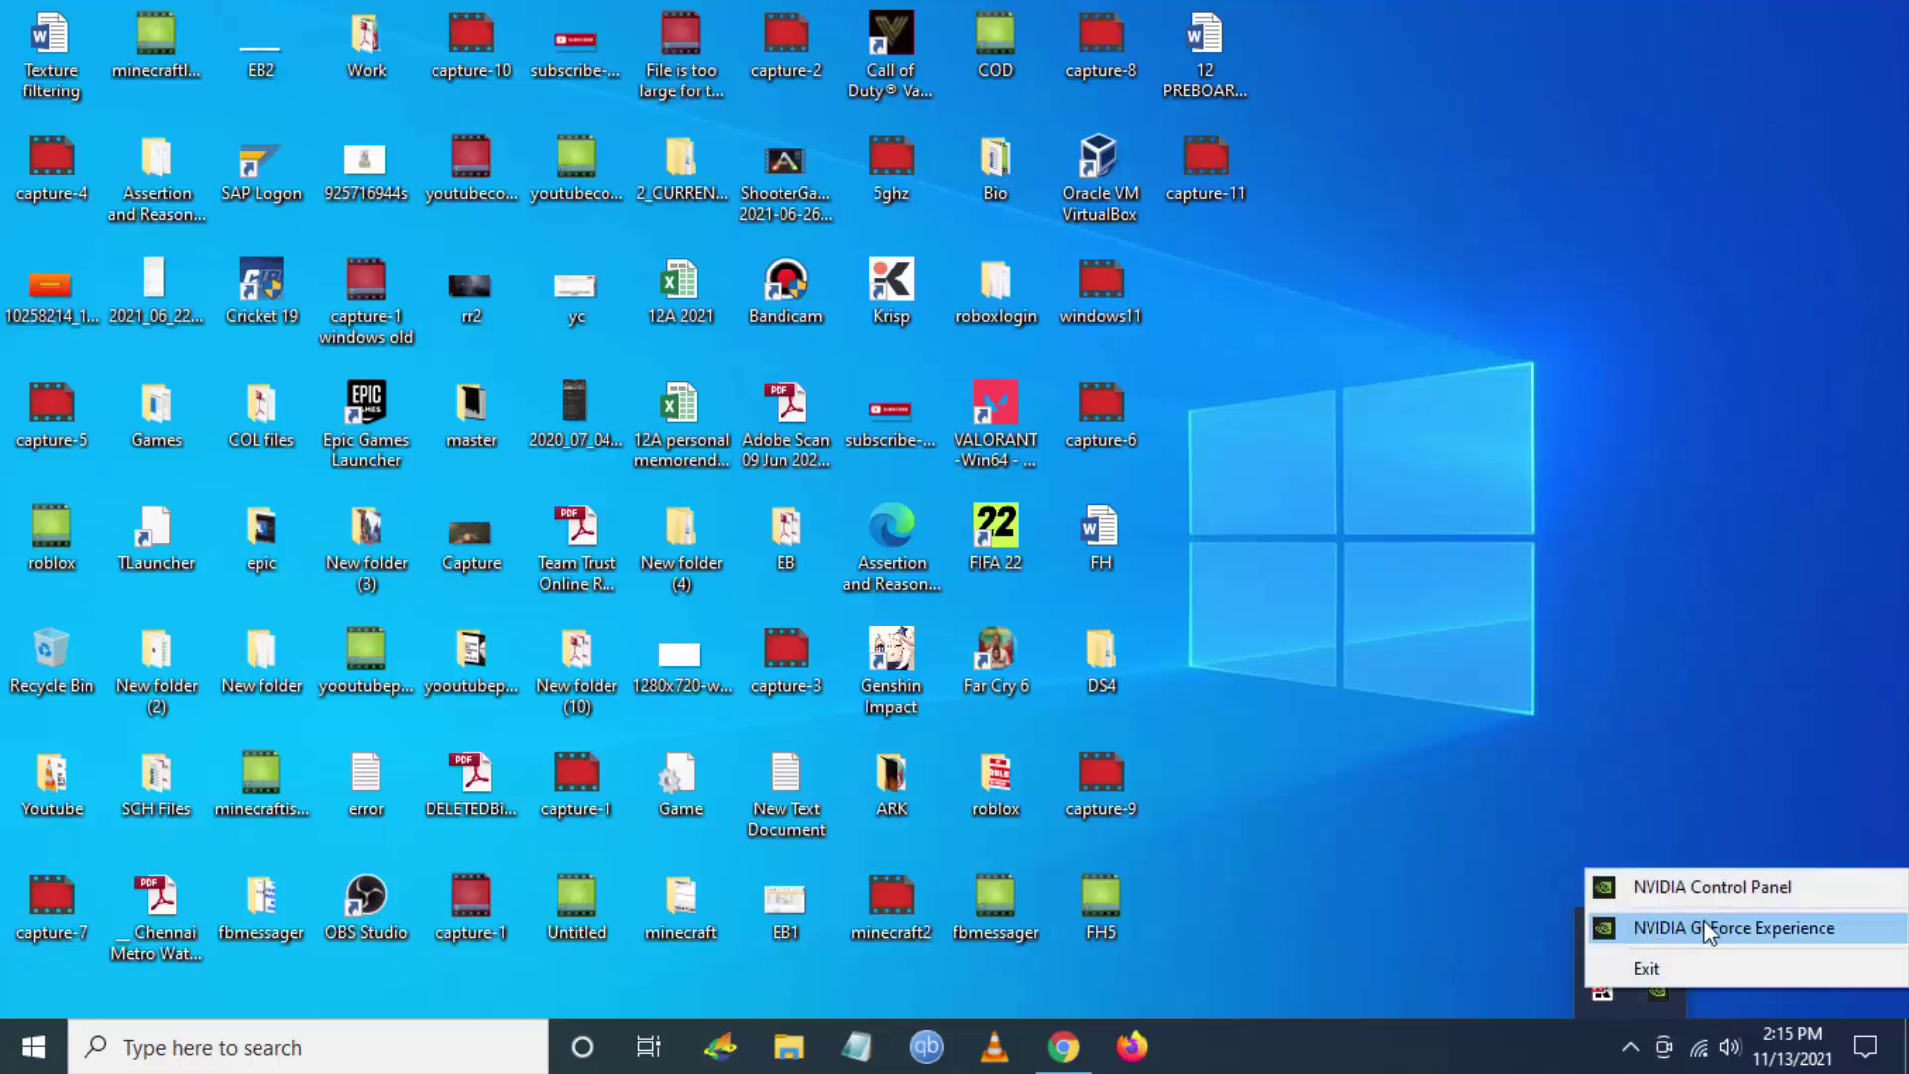
{"action": "left_click", "coordinate": [1706, 928]}
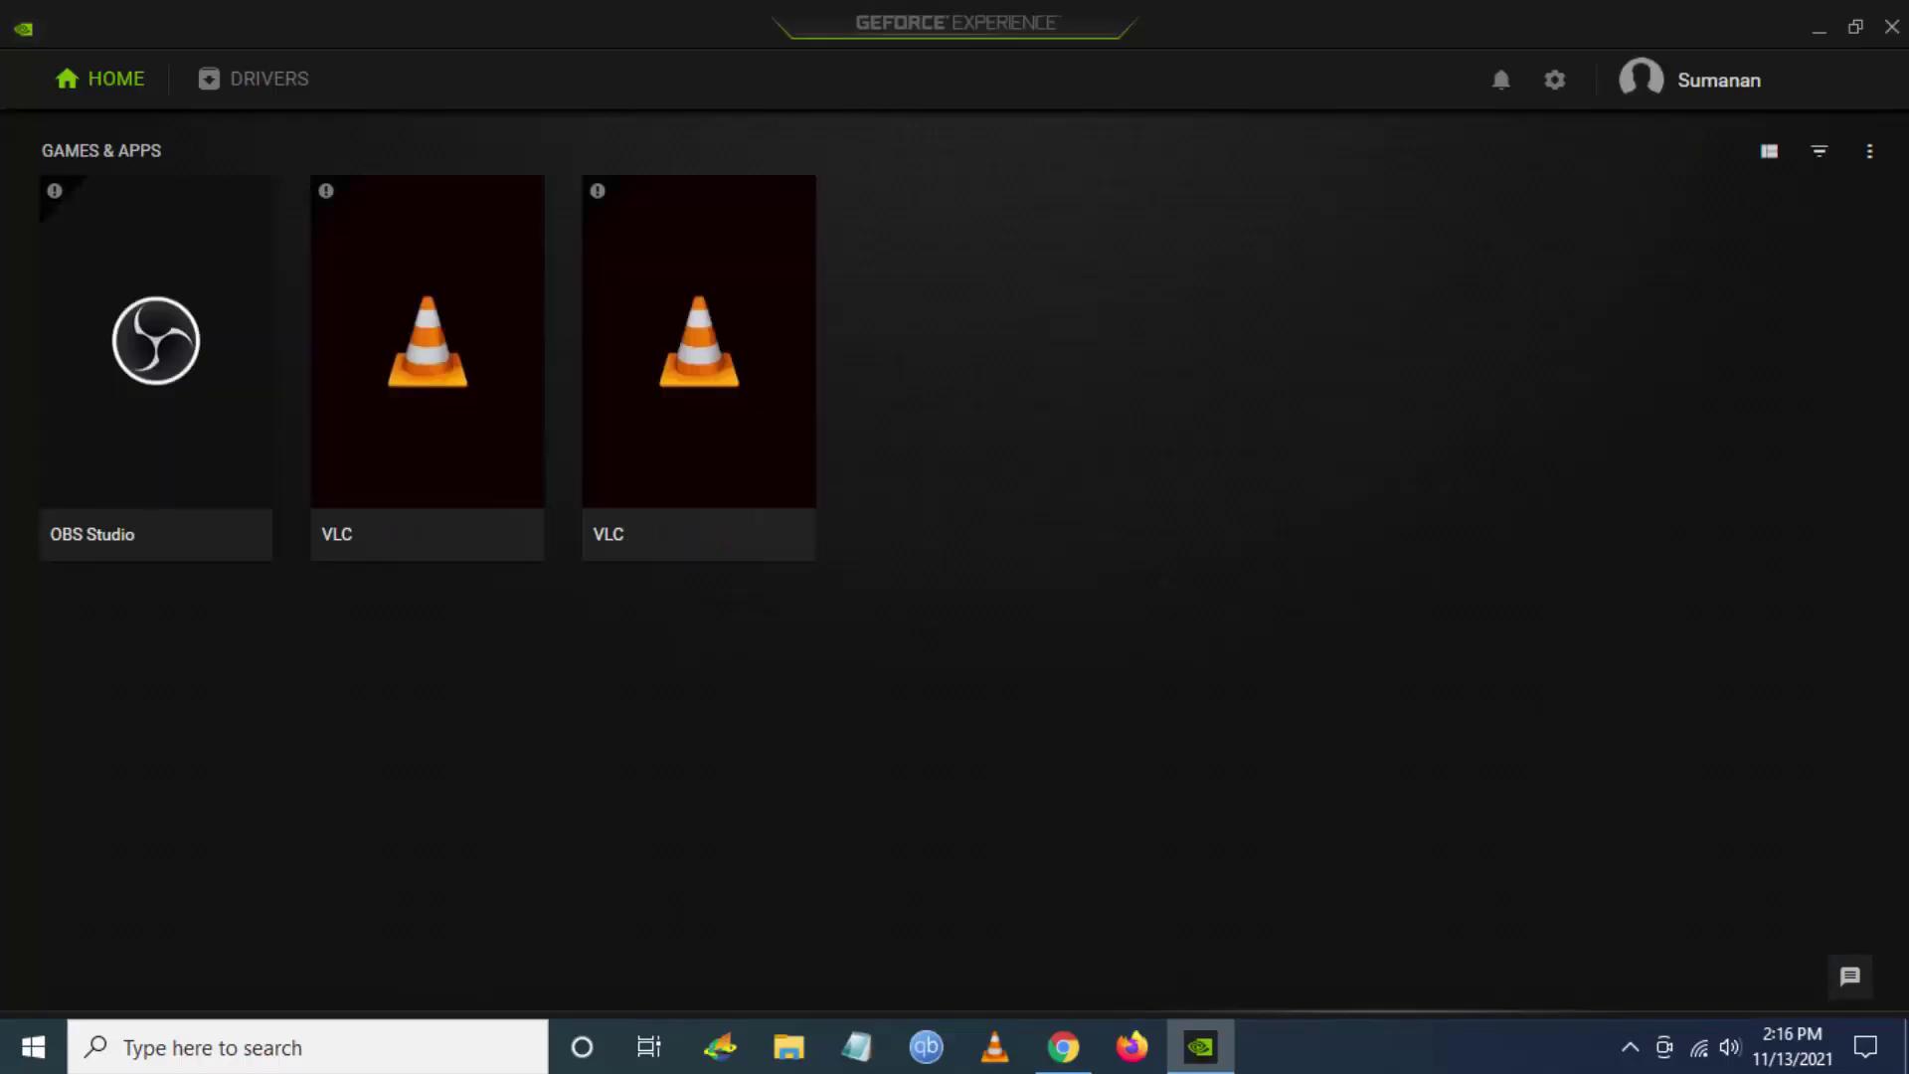
Step: Check for graphics driver updates in GeForce Experience and close the program
{"action": "left_click", "coordinate": [207, 84]}
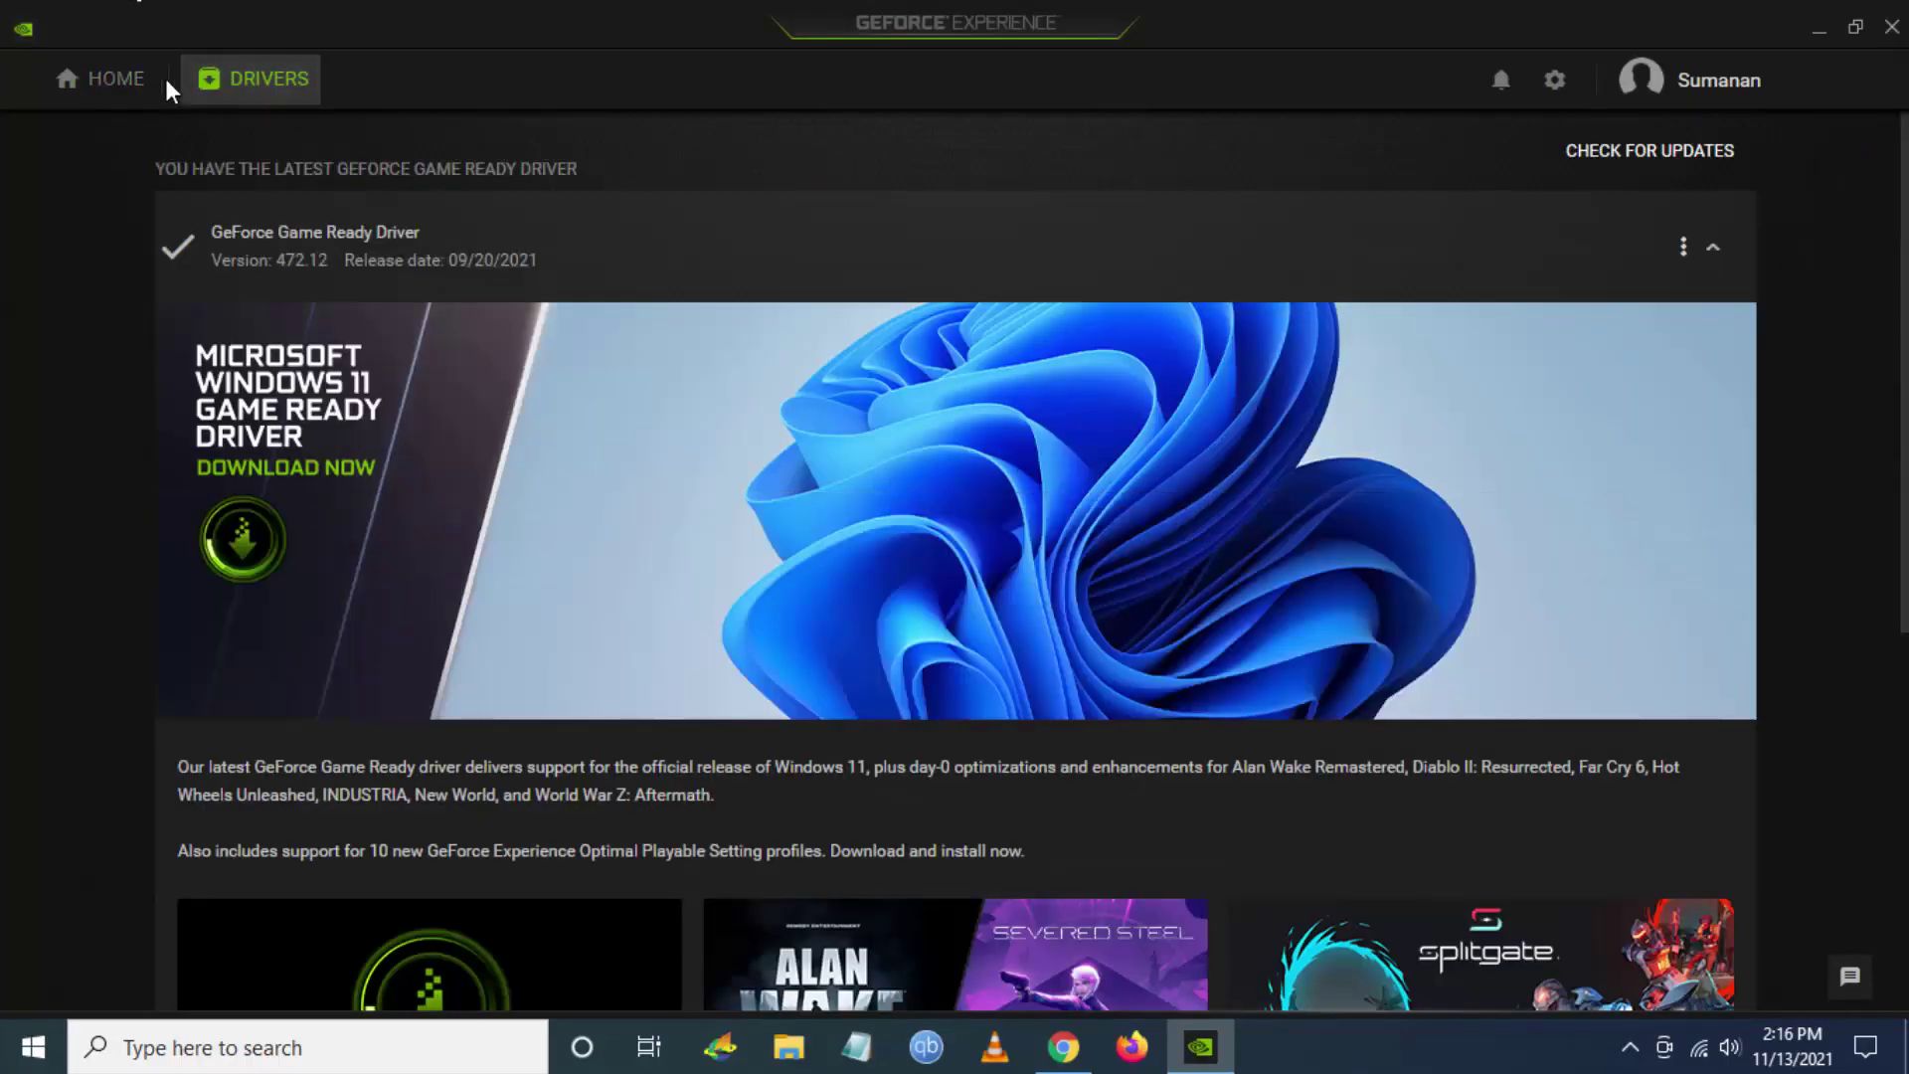
{"action": "left_click", "coordinate": [1657, 159]}
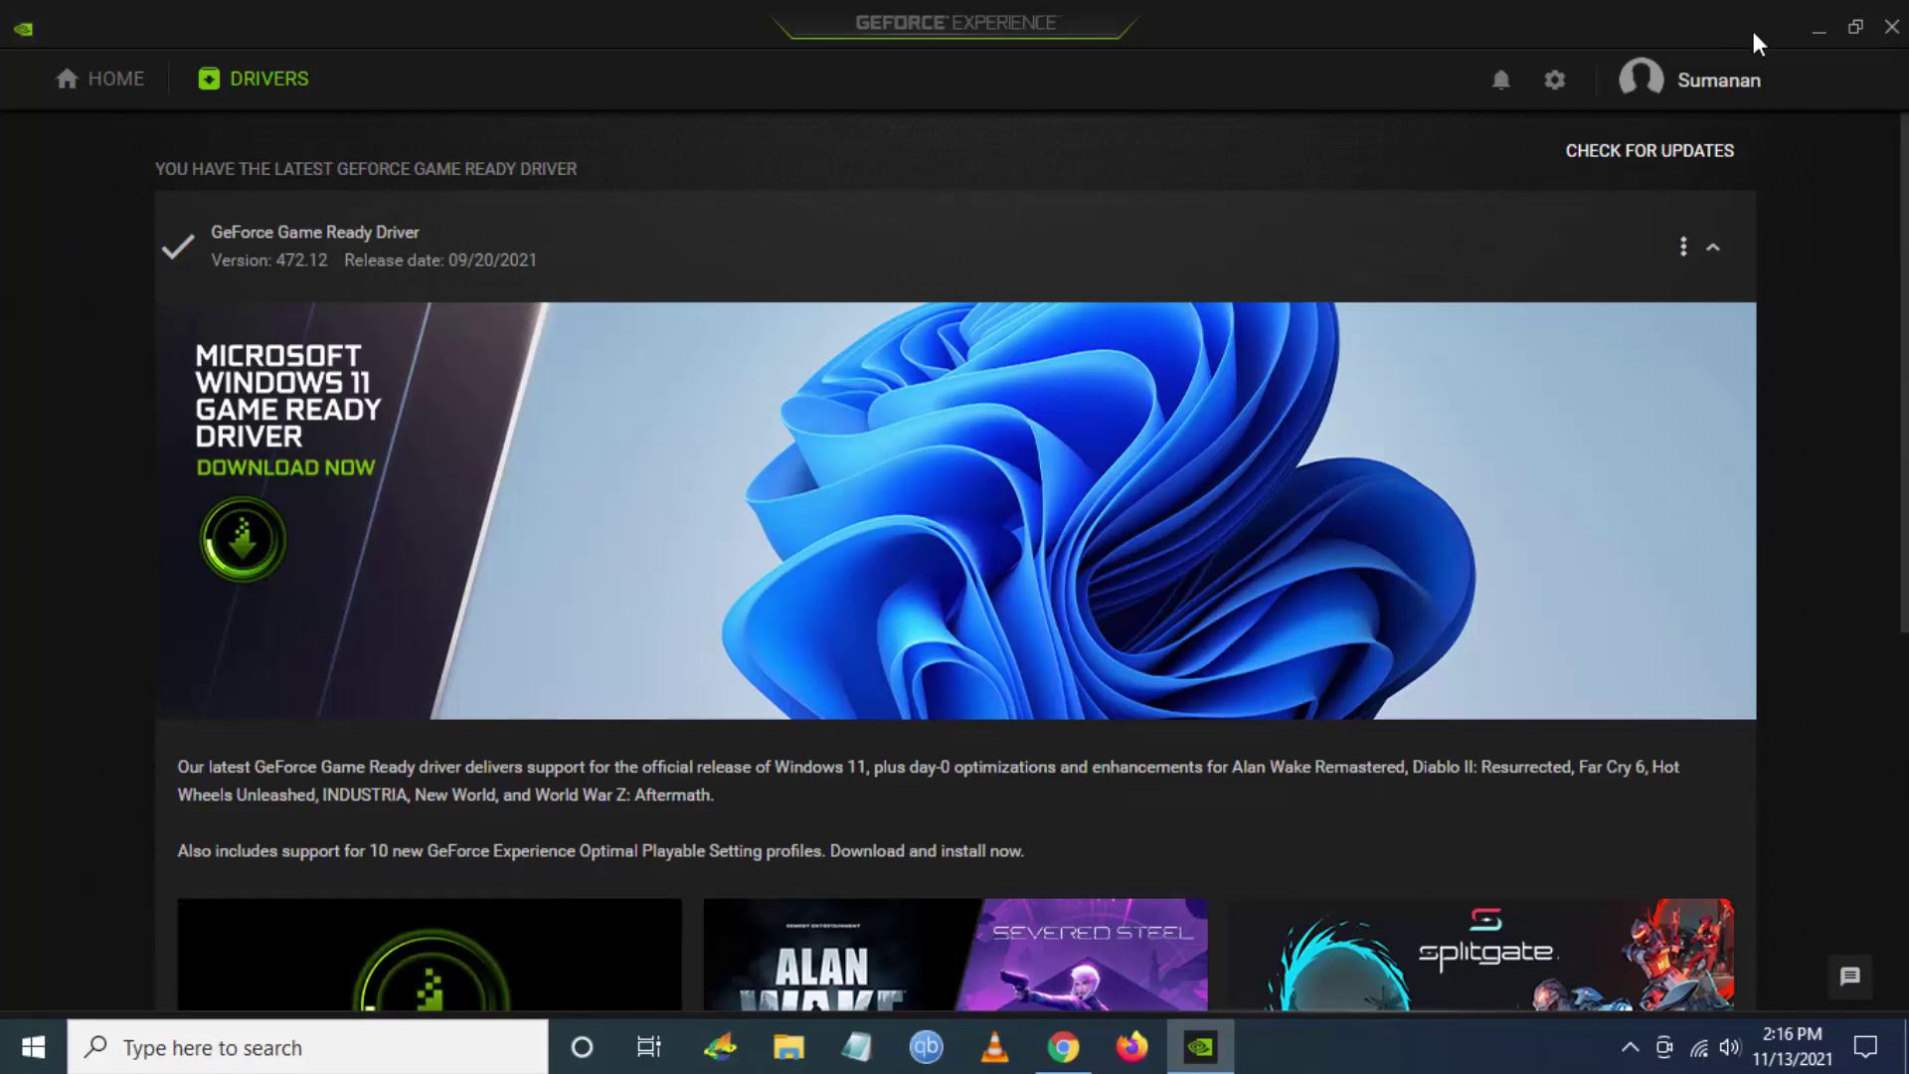
{"action": "left_click", "coordinate": [1892, 29]}
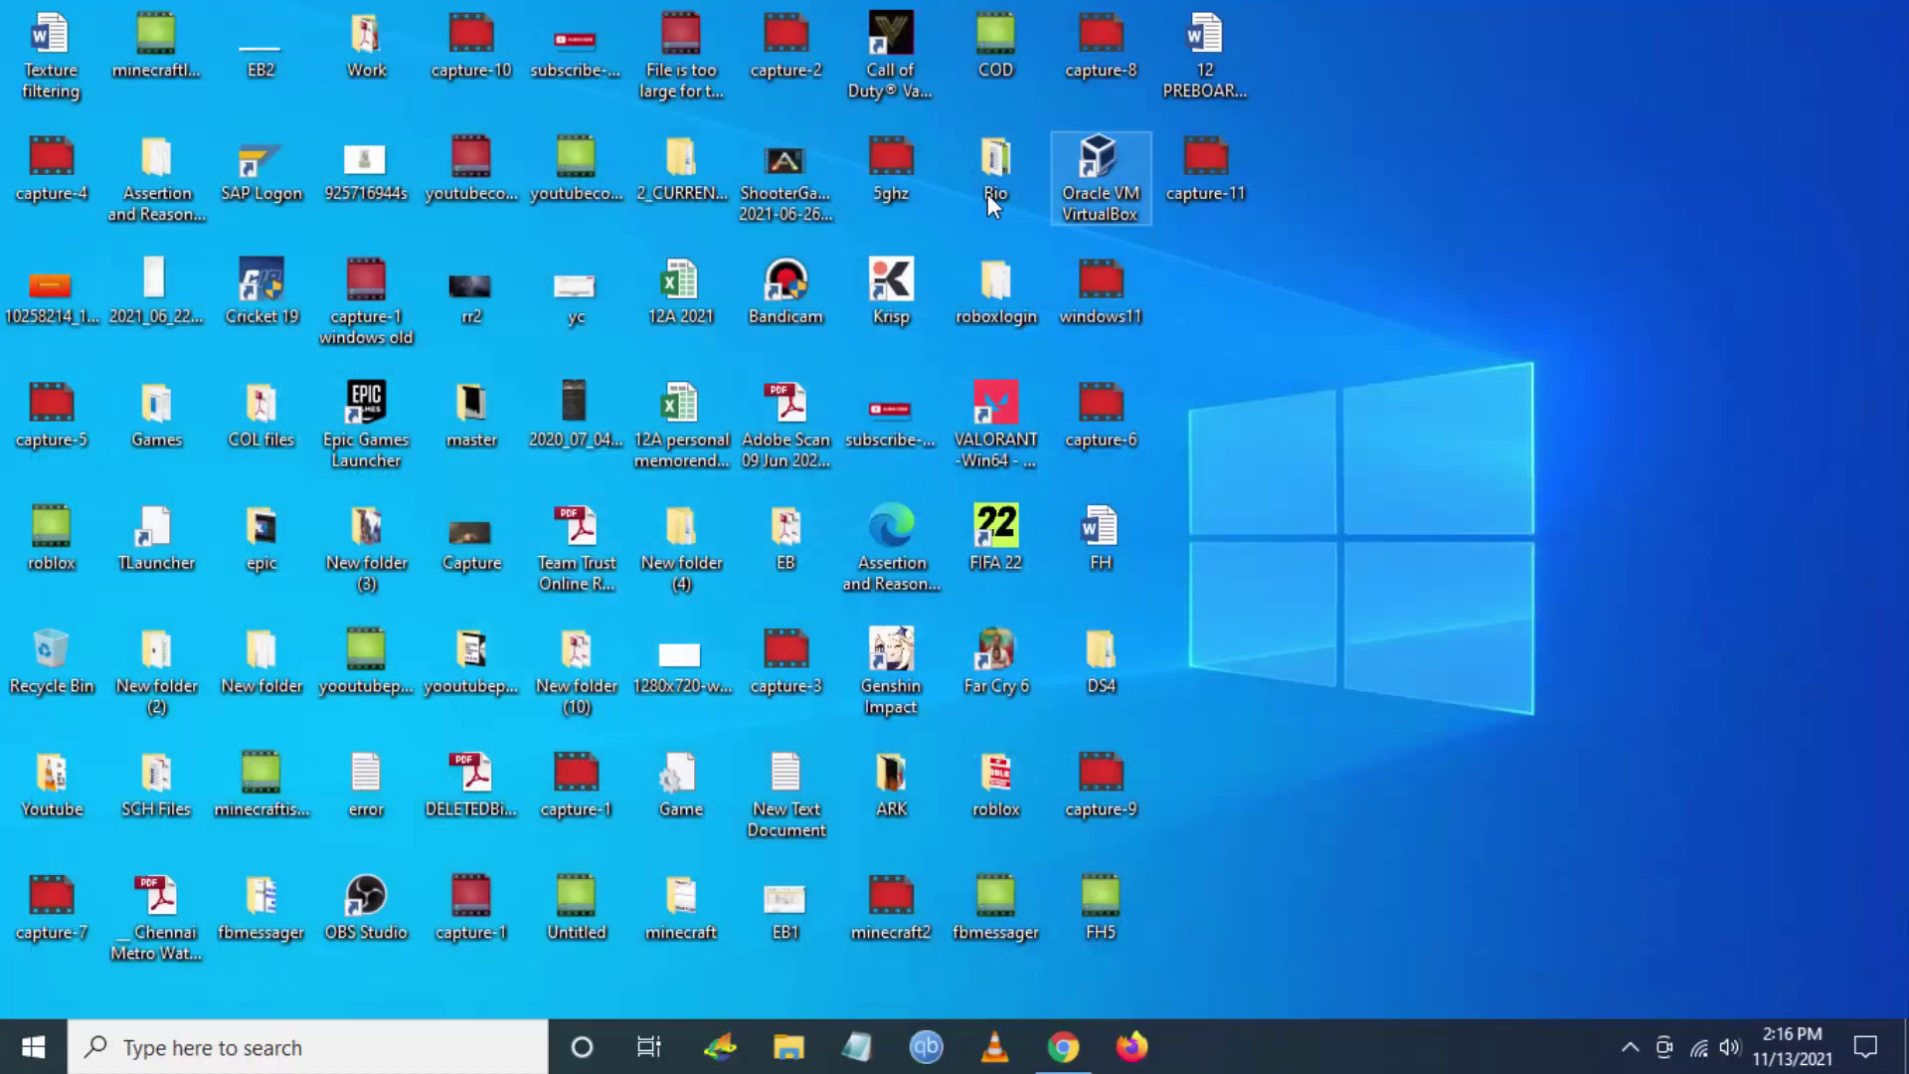
Step: Open Device Manager, expand the display adapters to identify the graphics card model, and minimize the window
{"action": "left_click", "coordinate": [140, 1044]}
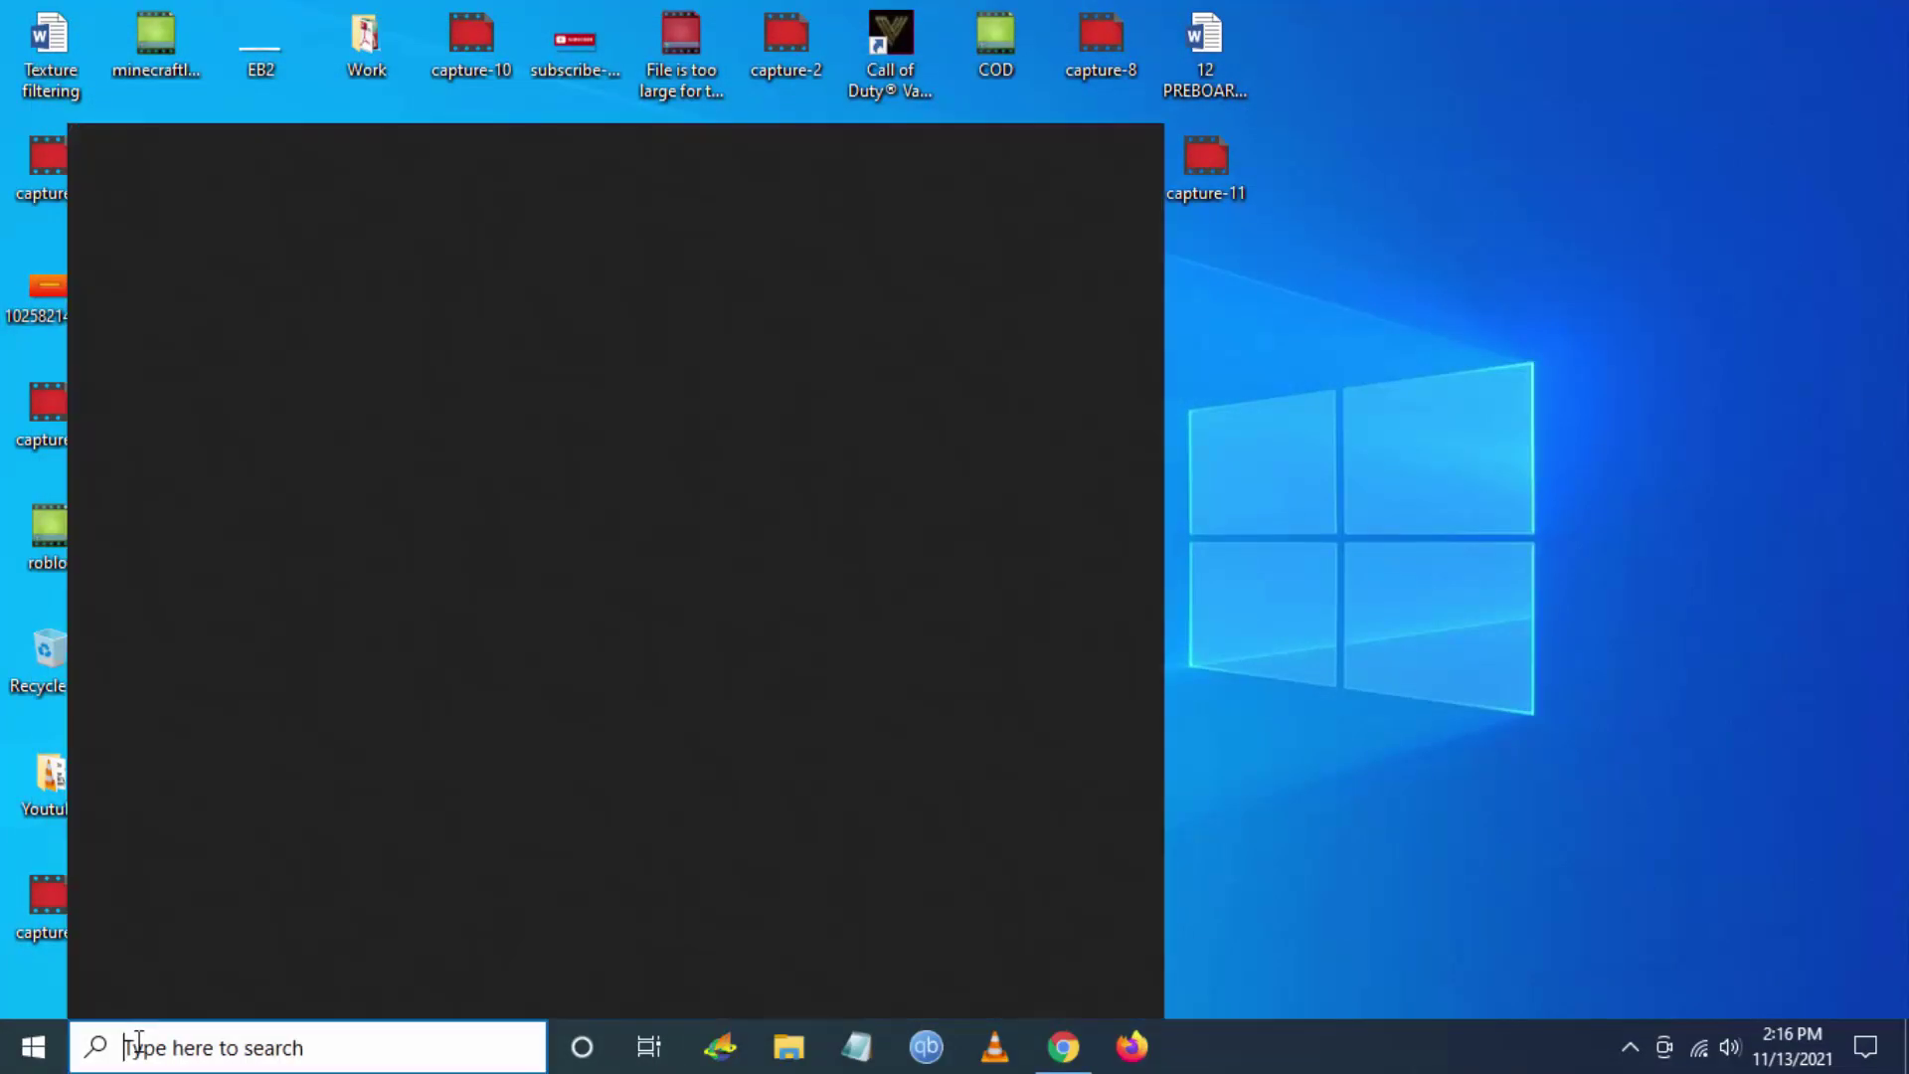
{"action": "type", "text": "device man"}
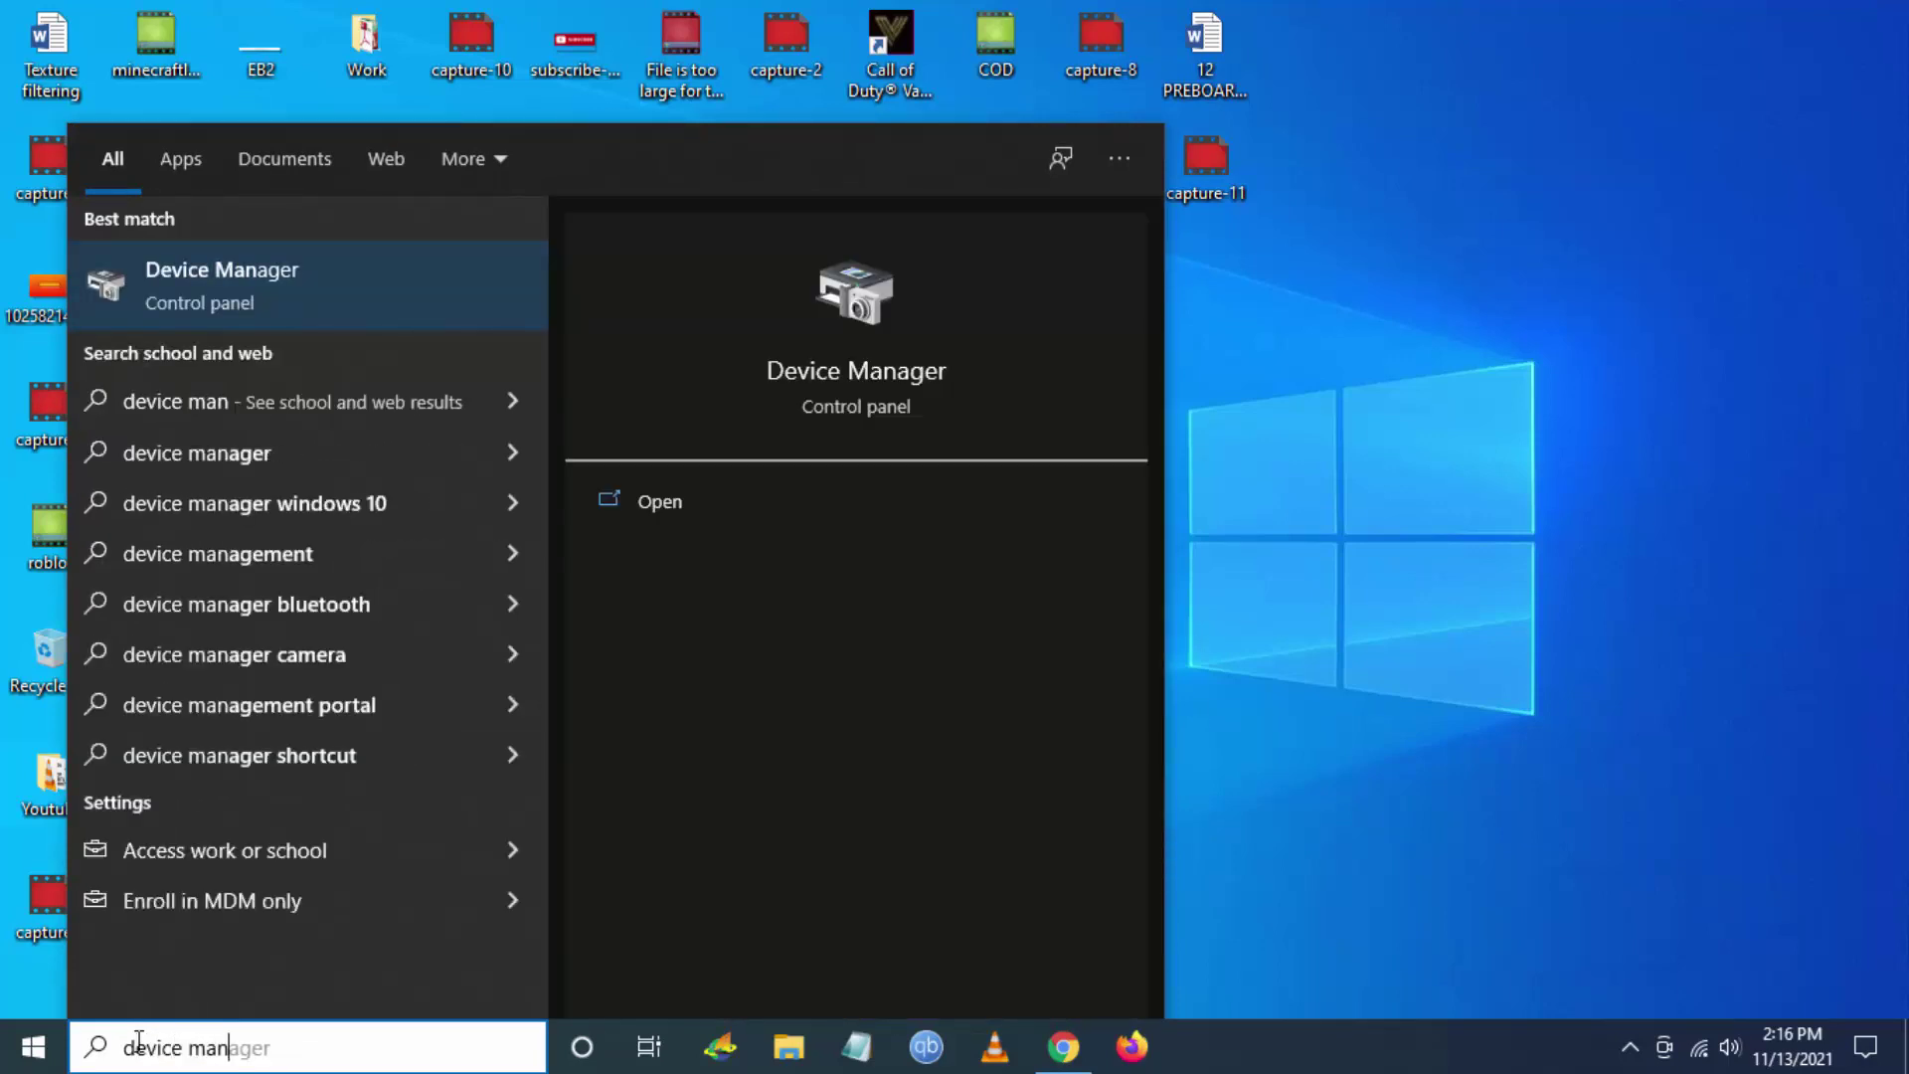
{"action": "left_click", "coordinate": [249, 304]}
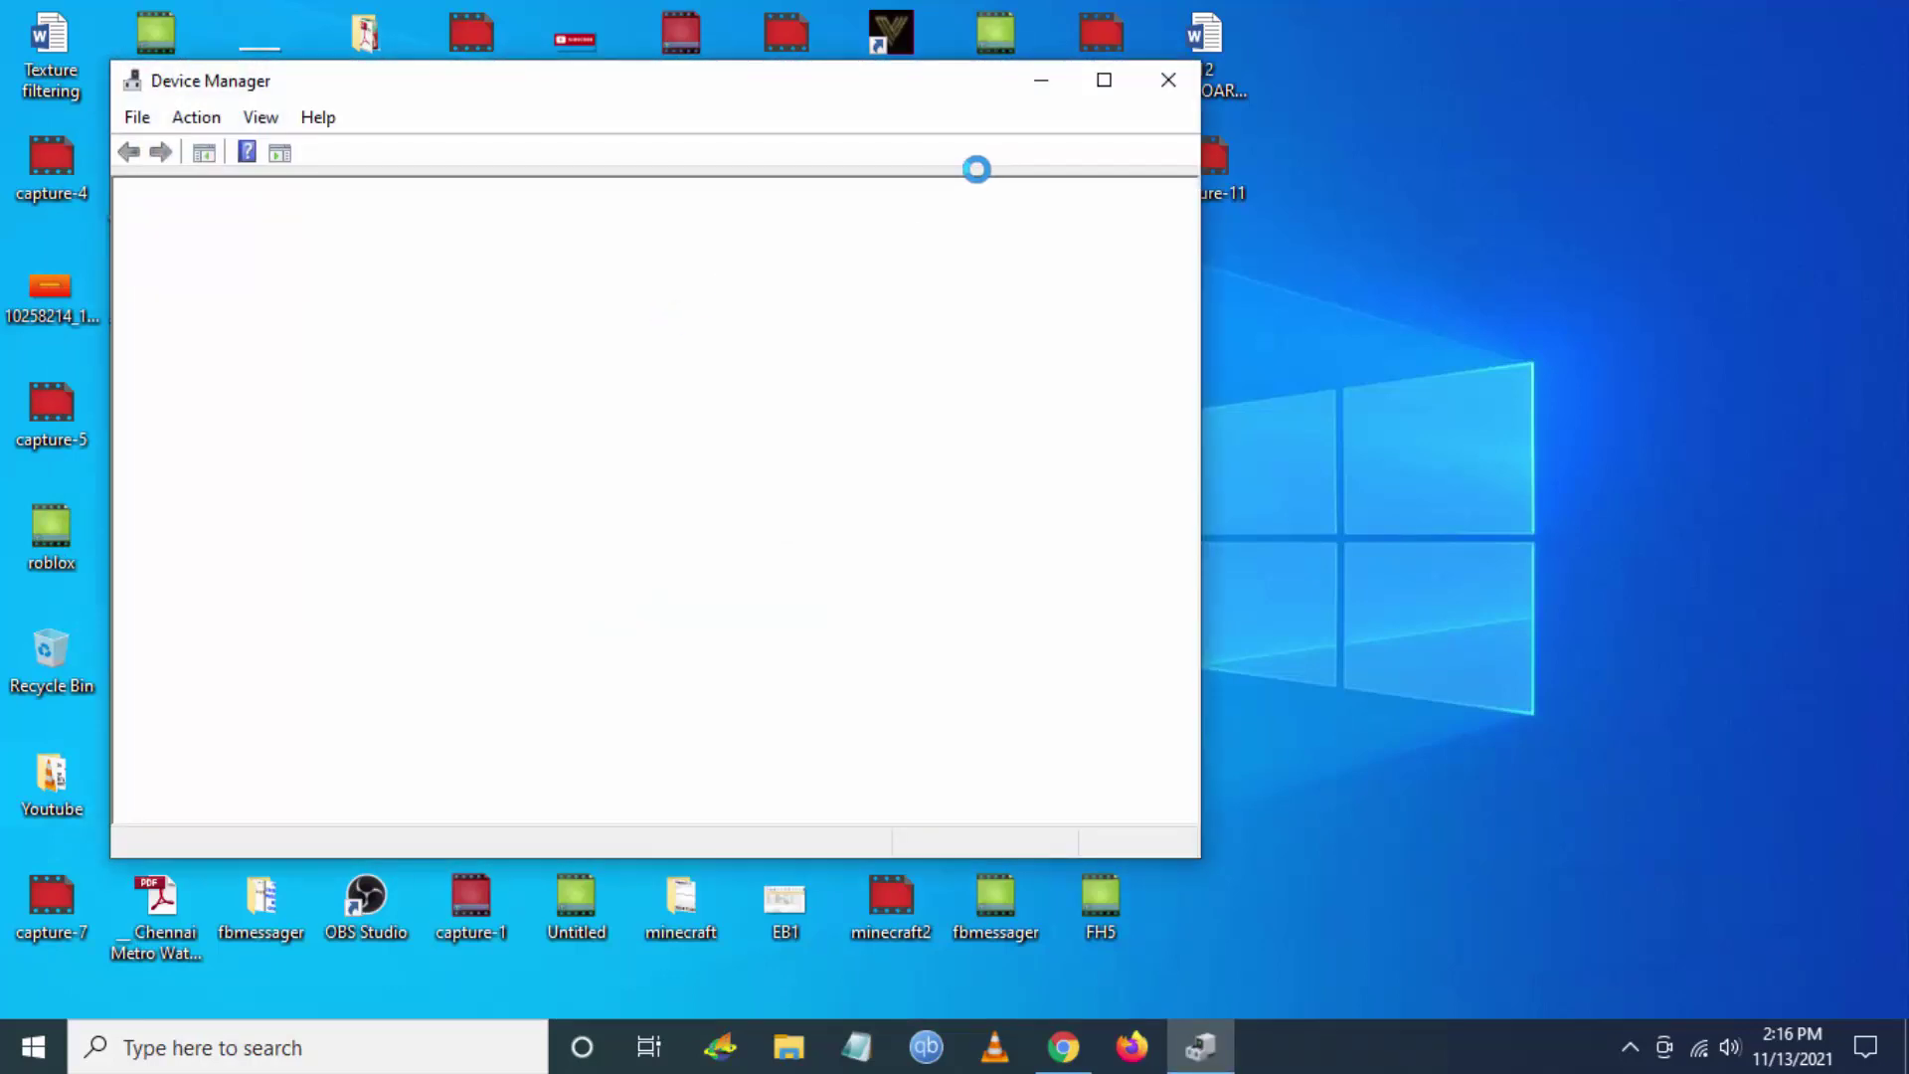
{"action": "left_click", "coordinate": [1103, 80]}
{"action": "left_click", "coordinate": [44, 399]}
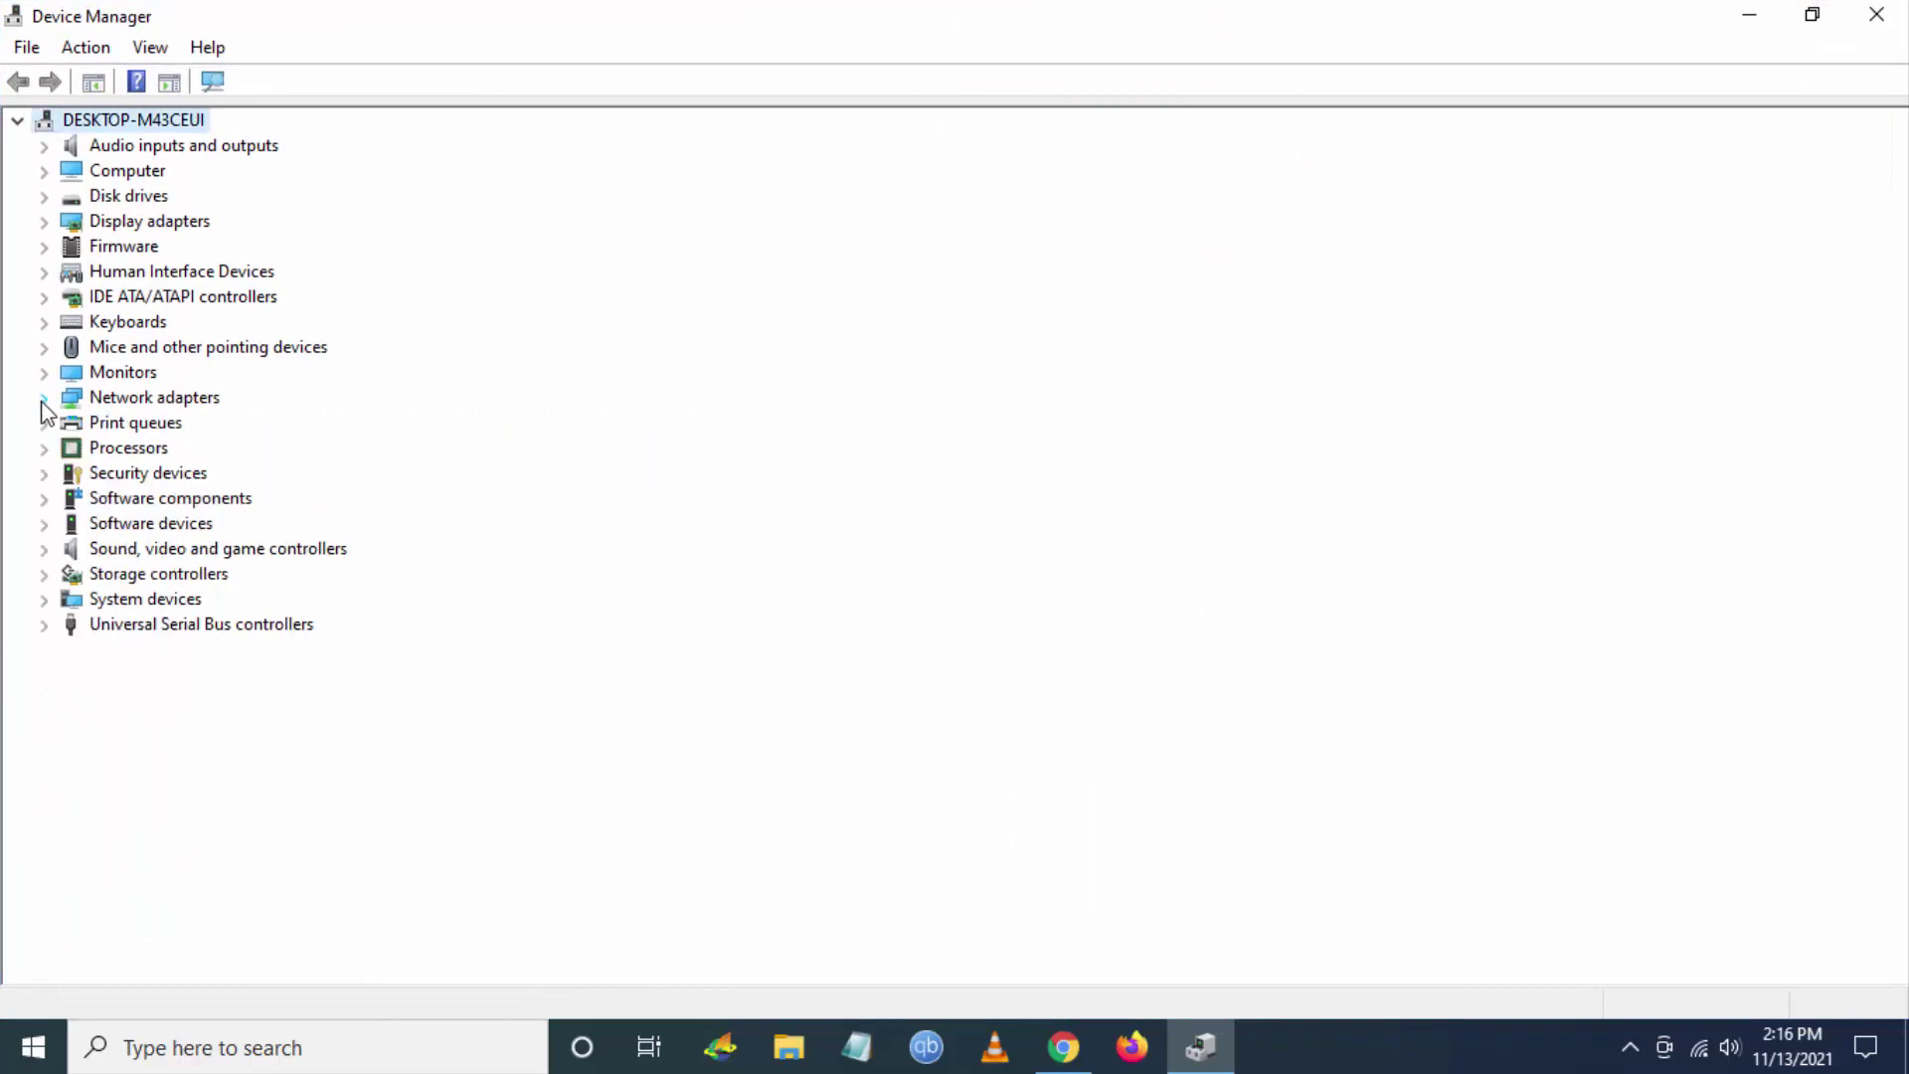
{"action": "left_click", "coordinate": [44, 222]}
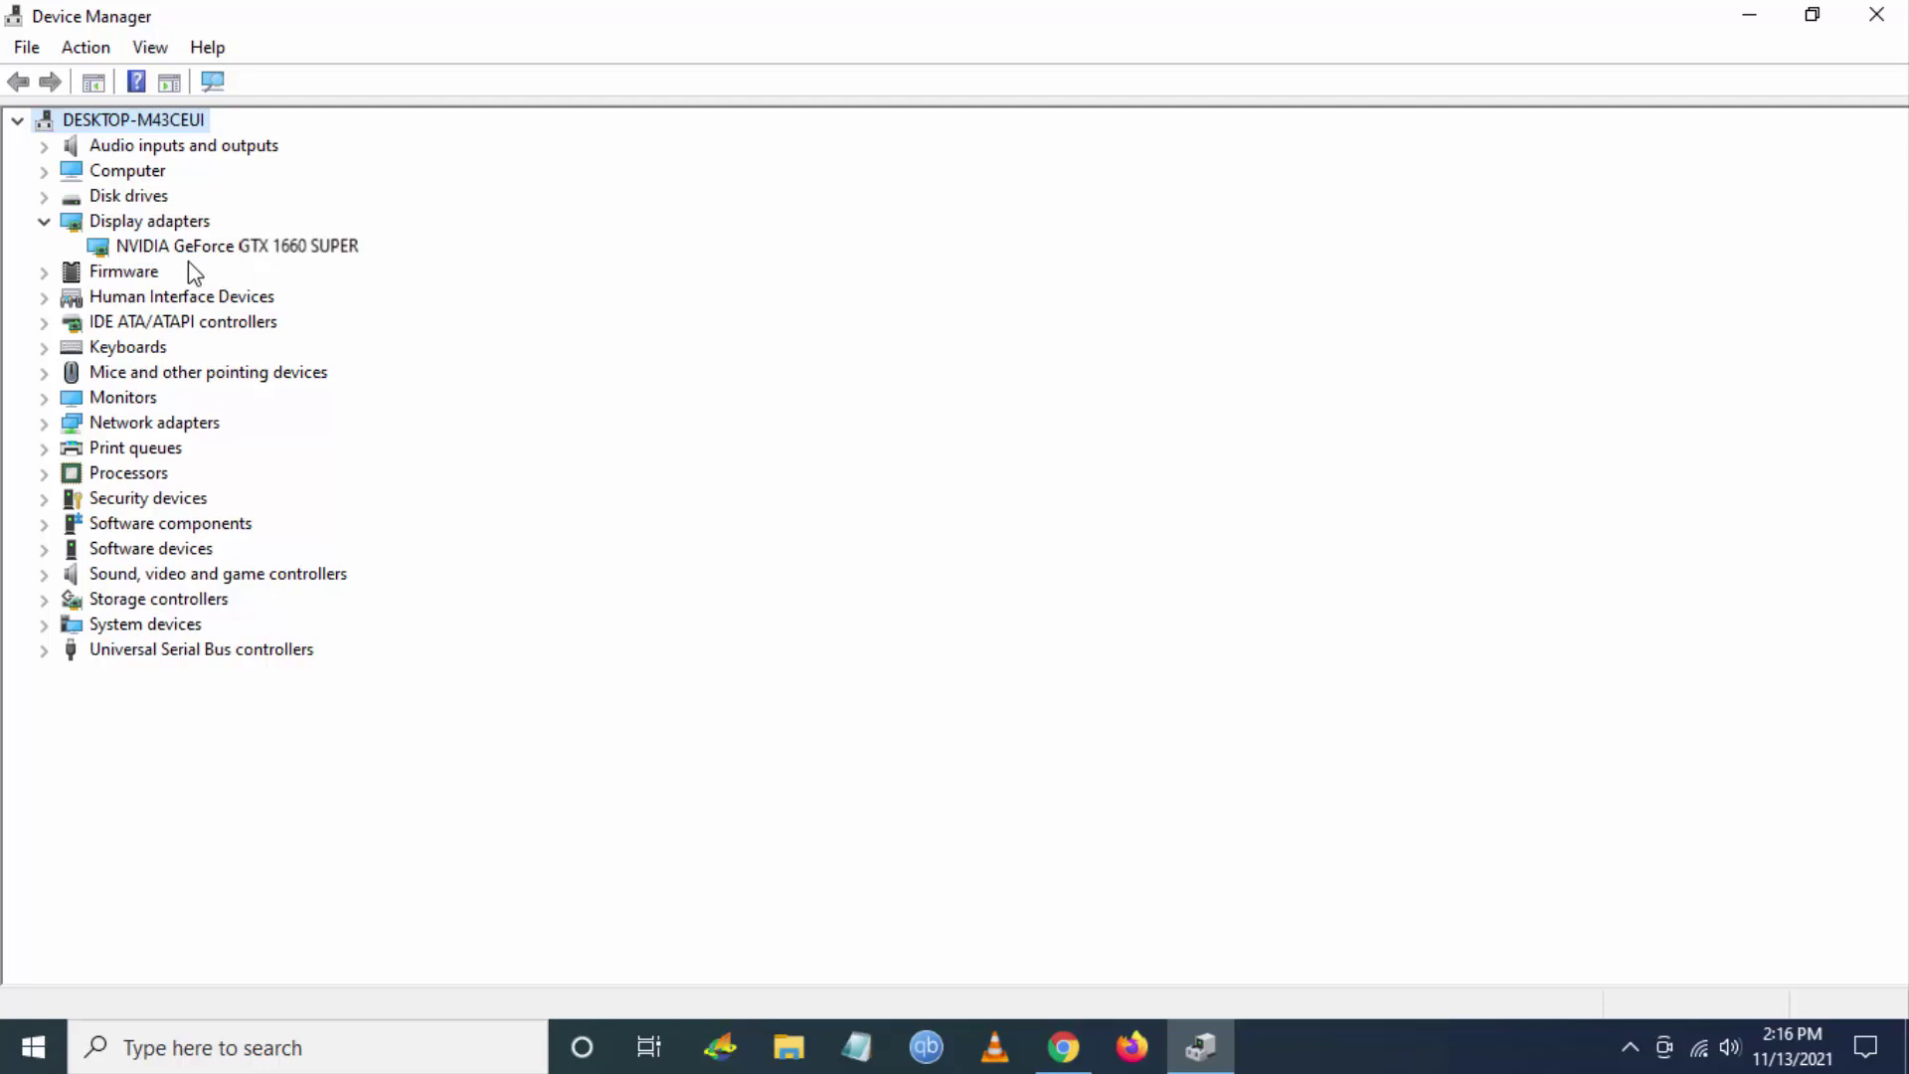
{"action": "left_click", "coordinate": [1751, 18]}
Step: Switch to Chrome, search Google for nvidia.com, and open the drivers page of the NVIDIA website
{"action": "left_click", "coordinate": [1066, 1052]}
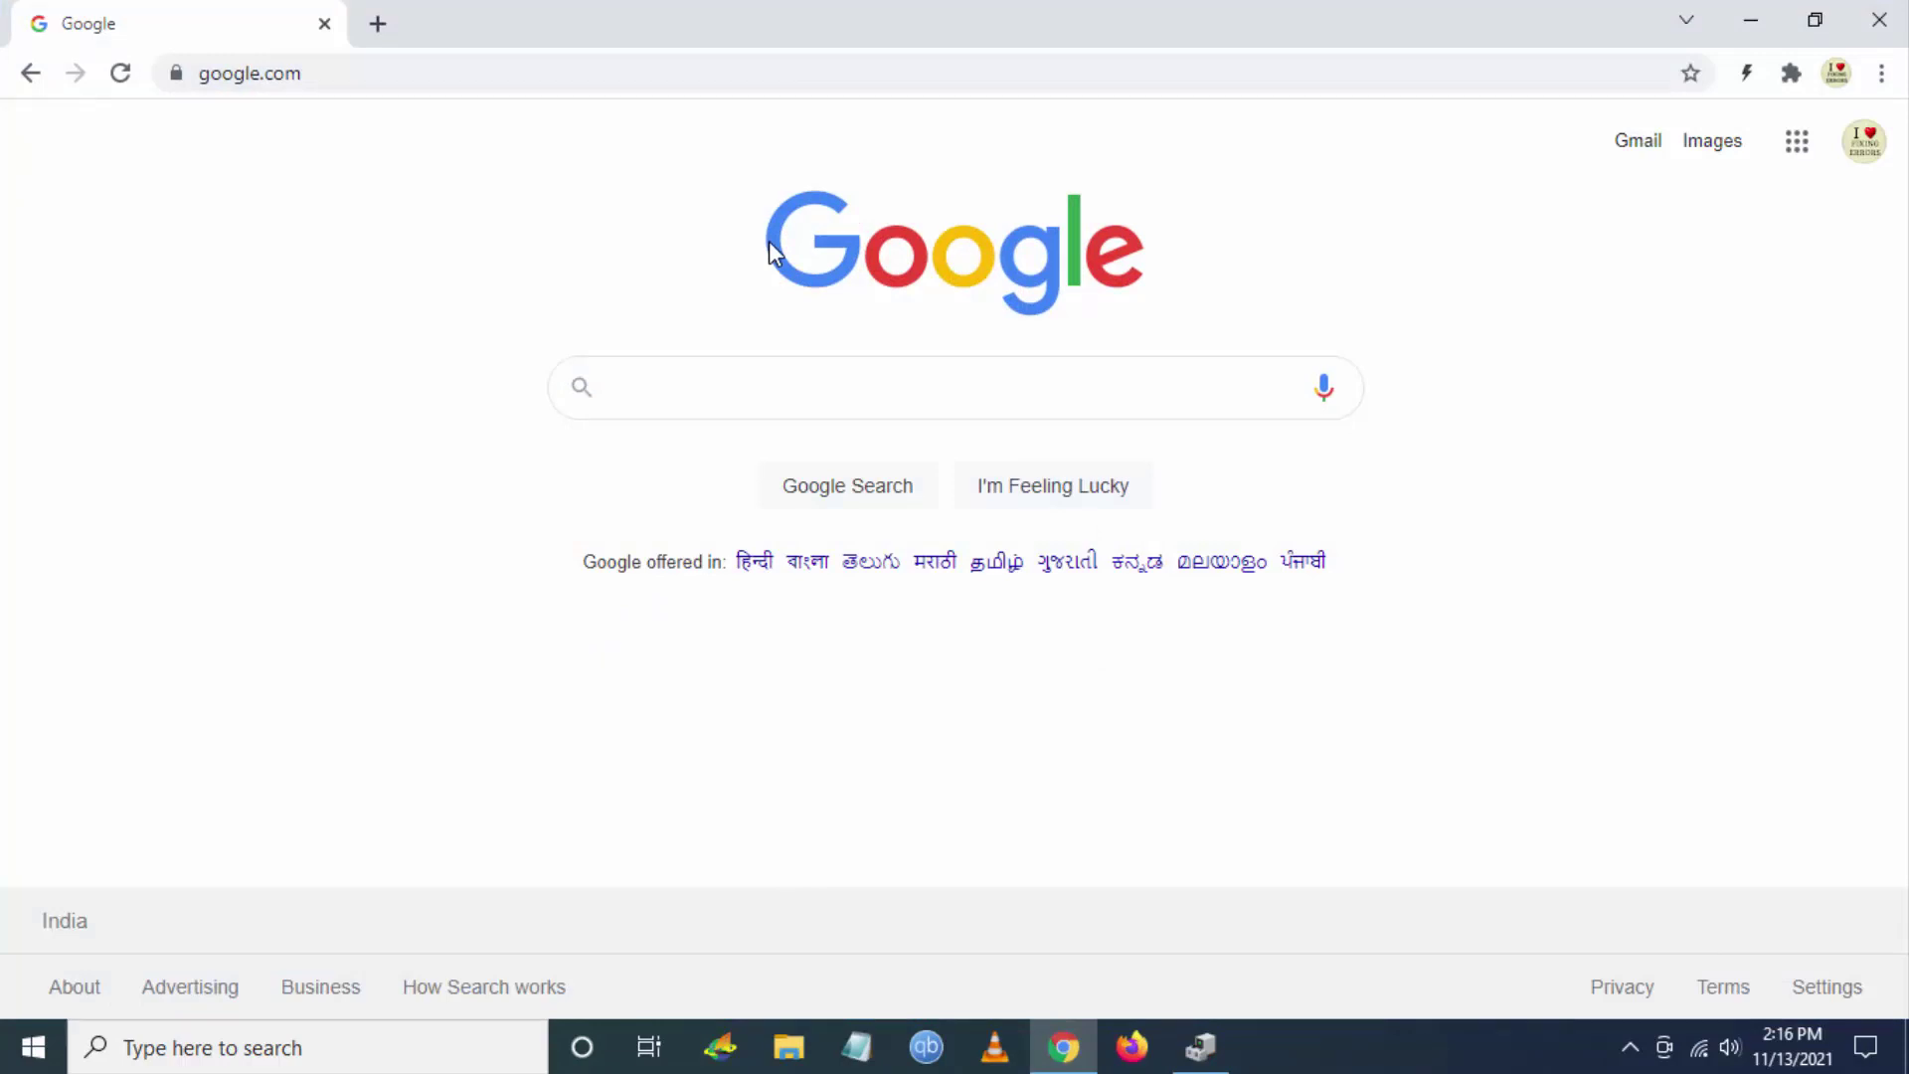
{"action": "type", "text": "nvidia"}
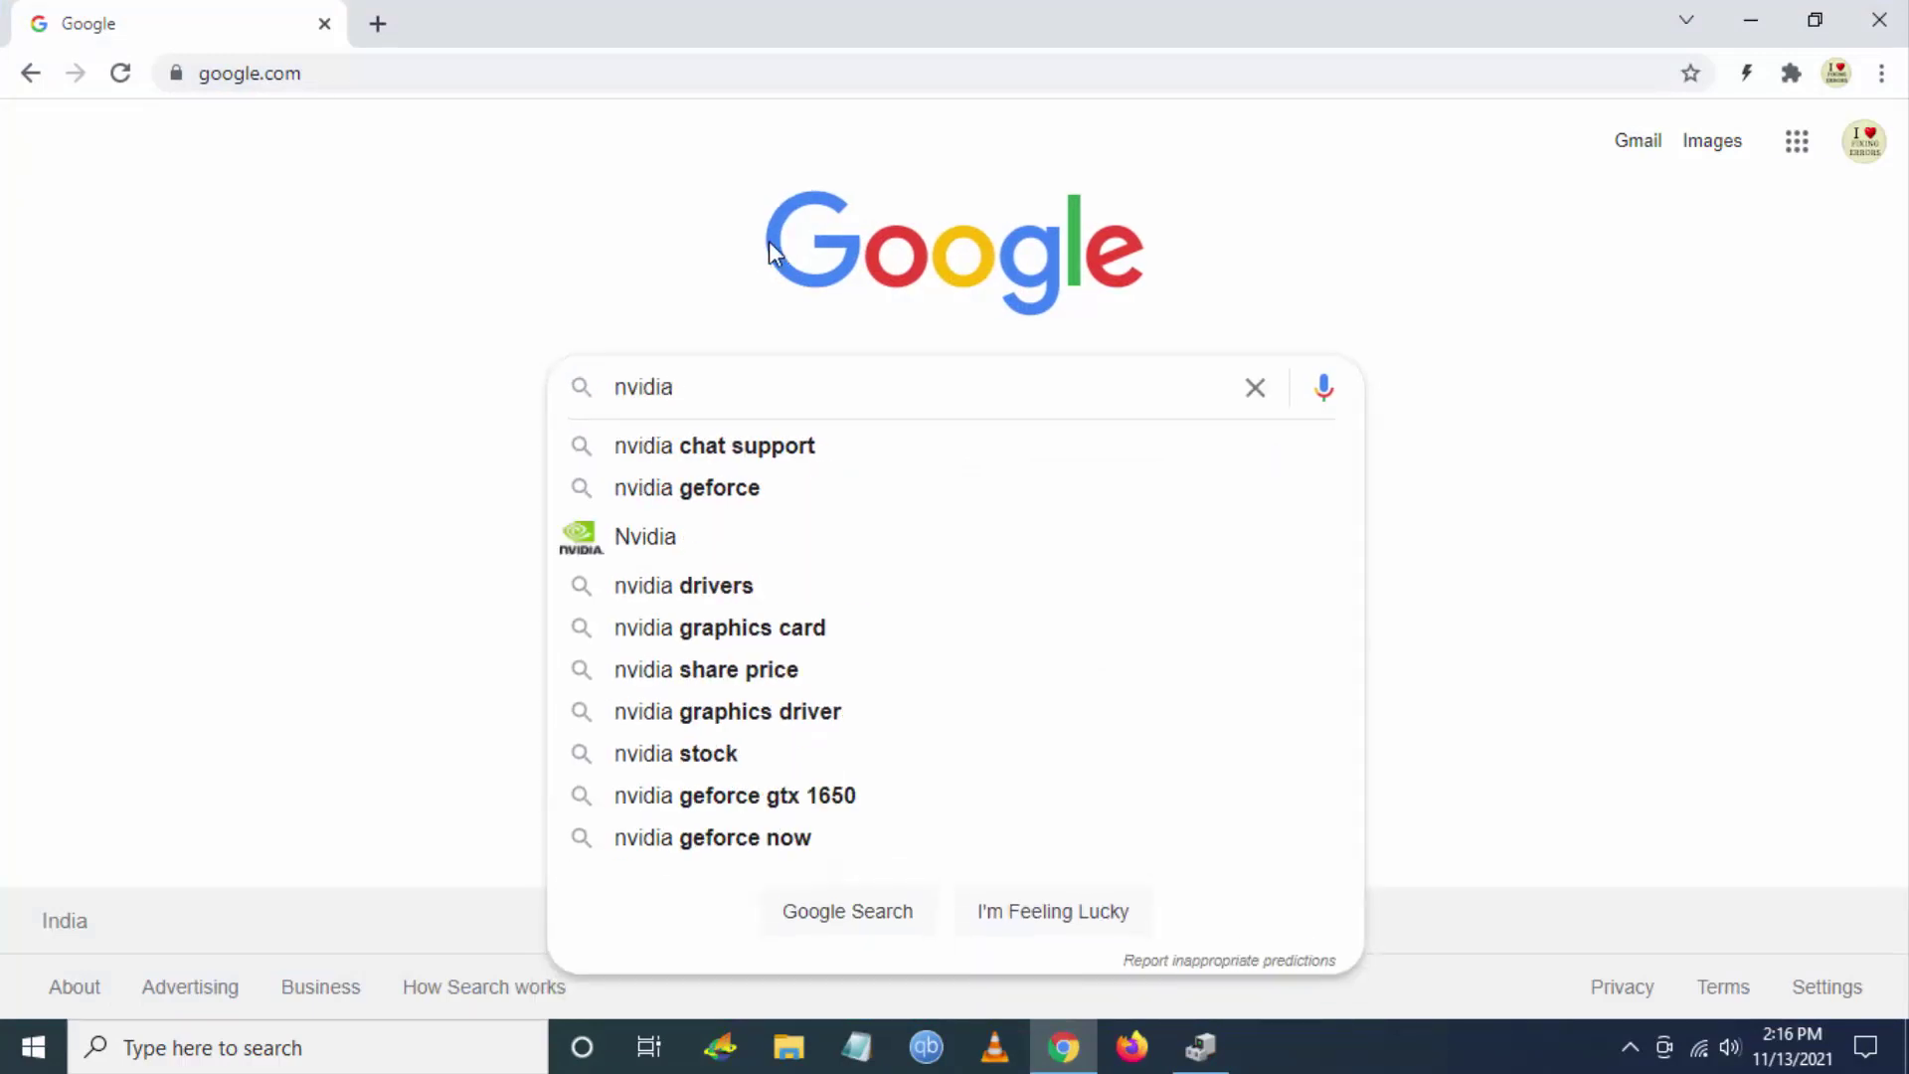
{"action": "type", "text": ".com"}
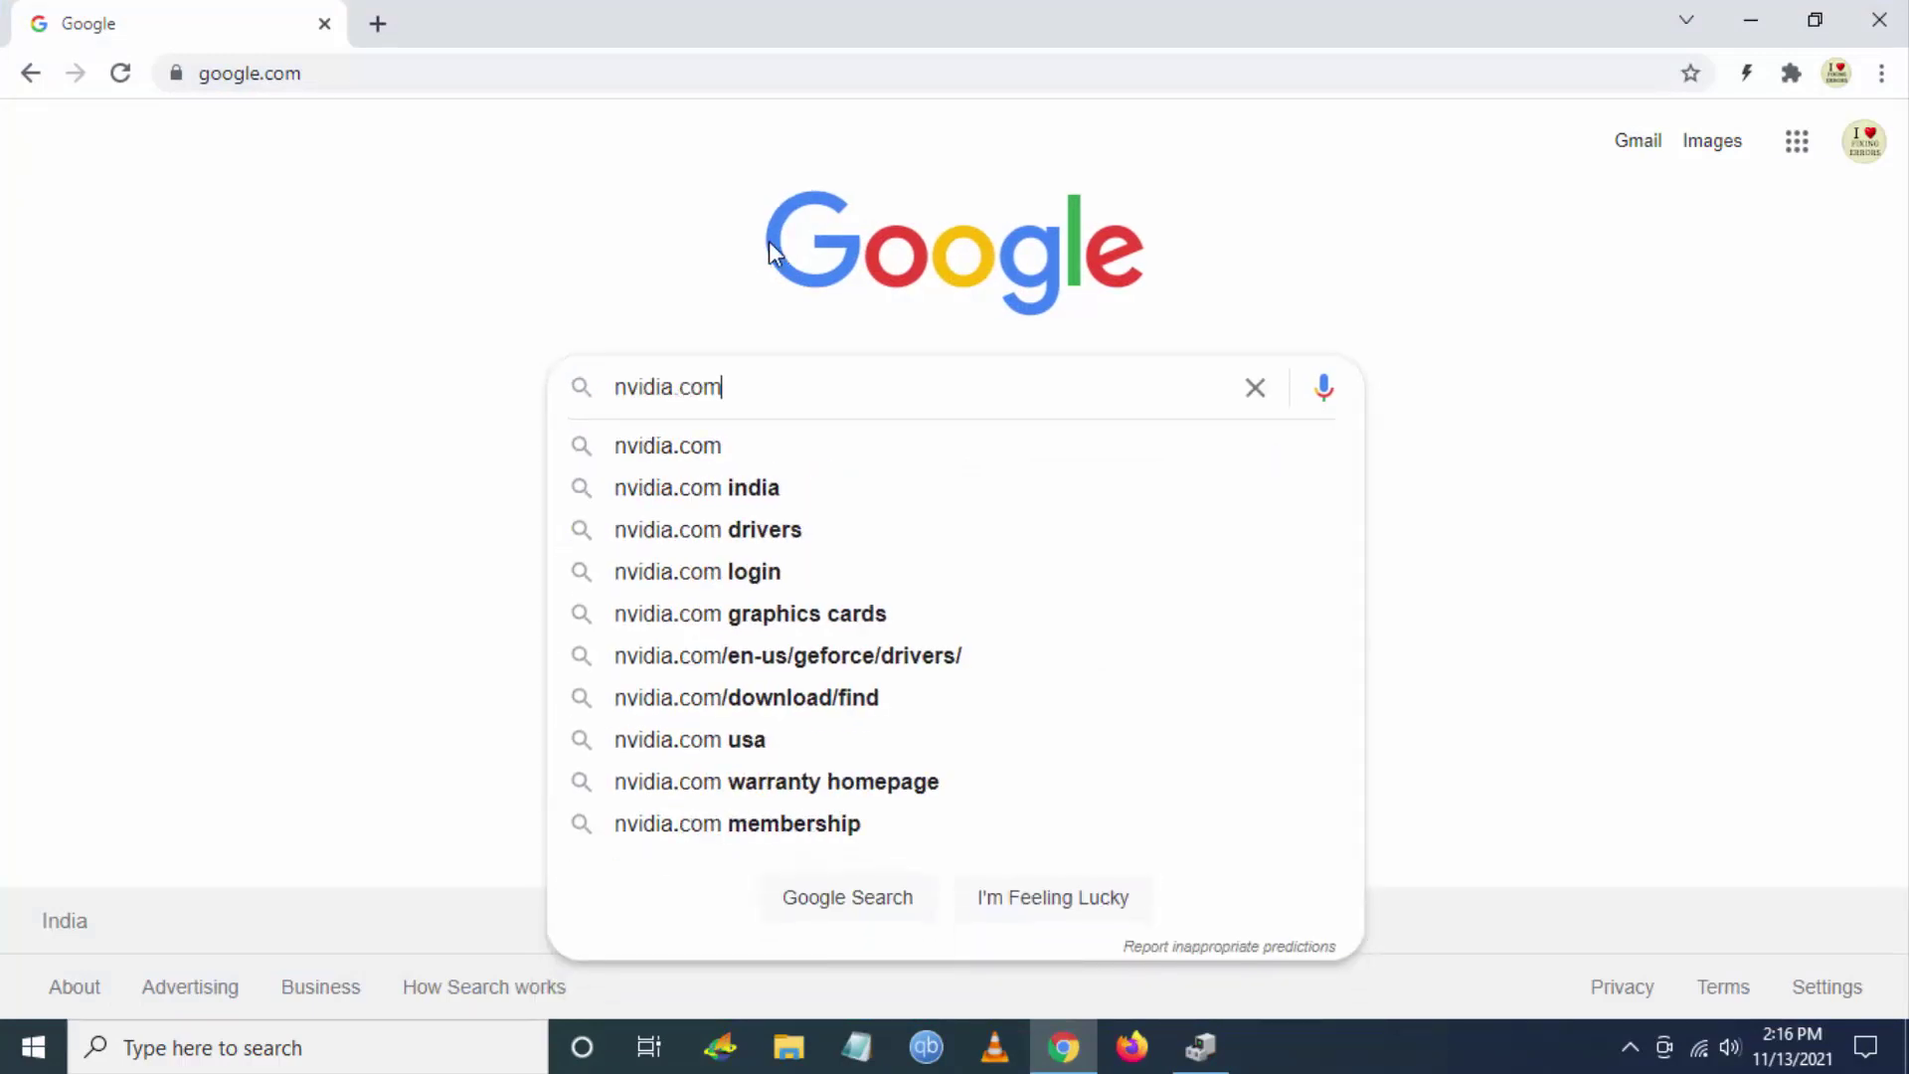
{"action": "key", "text": "Return"}
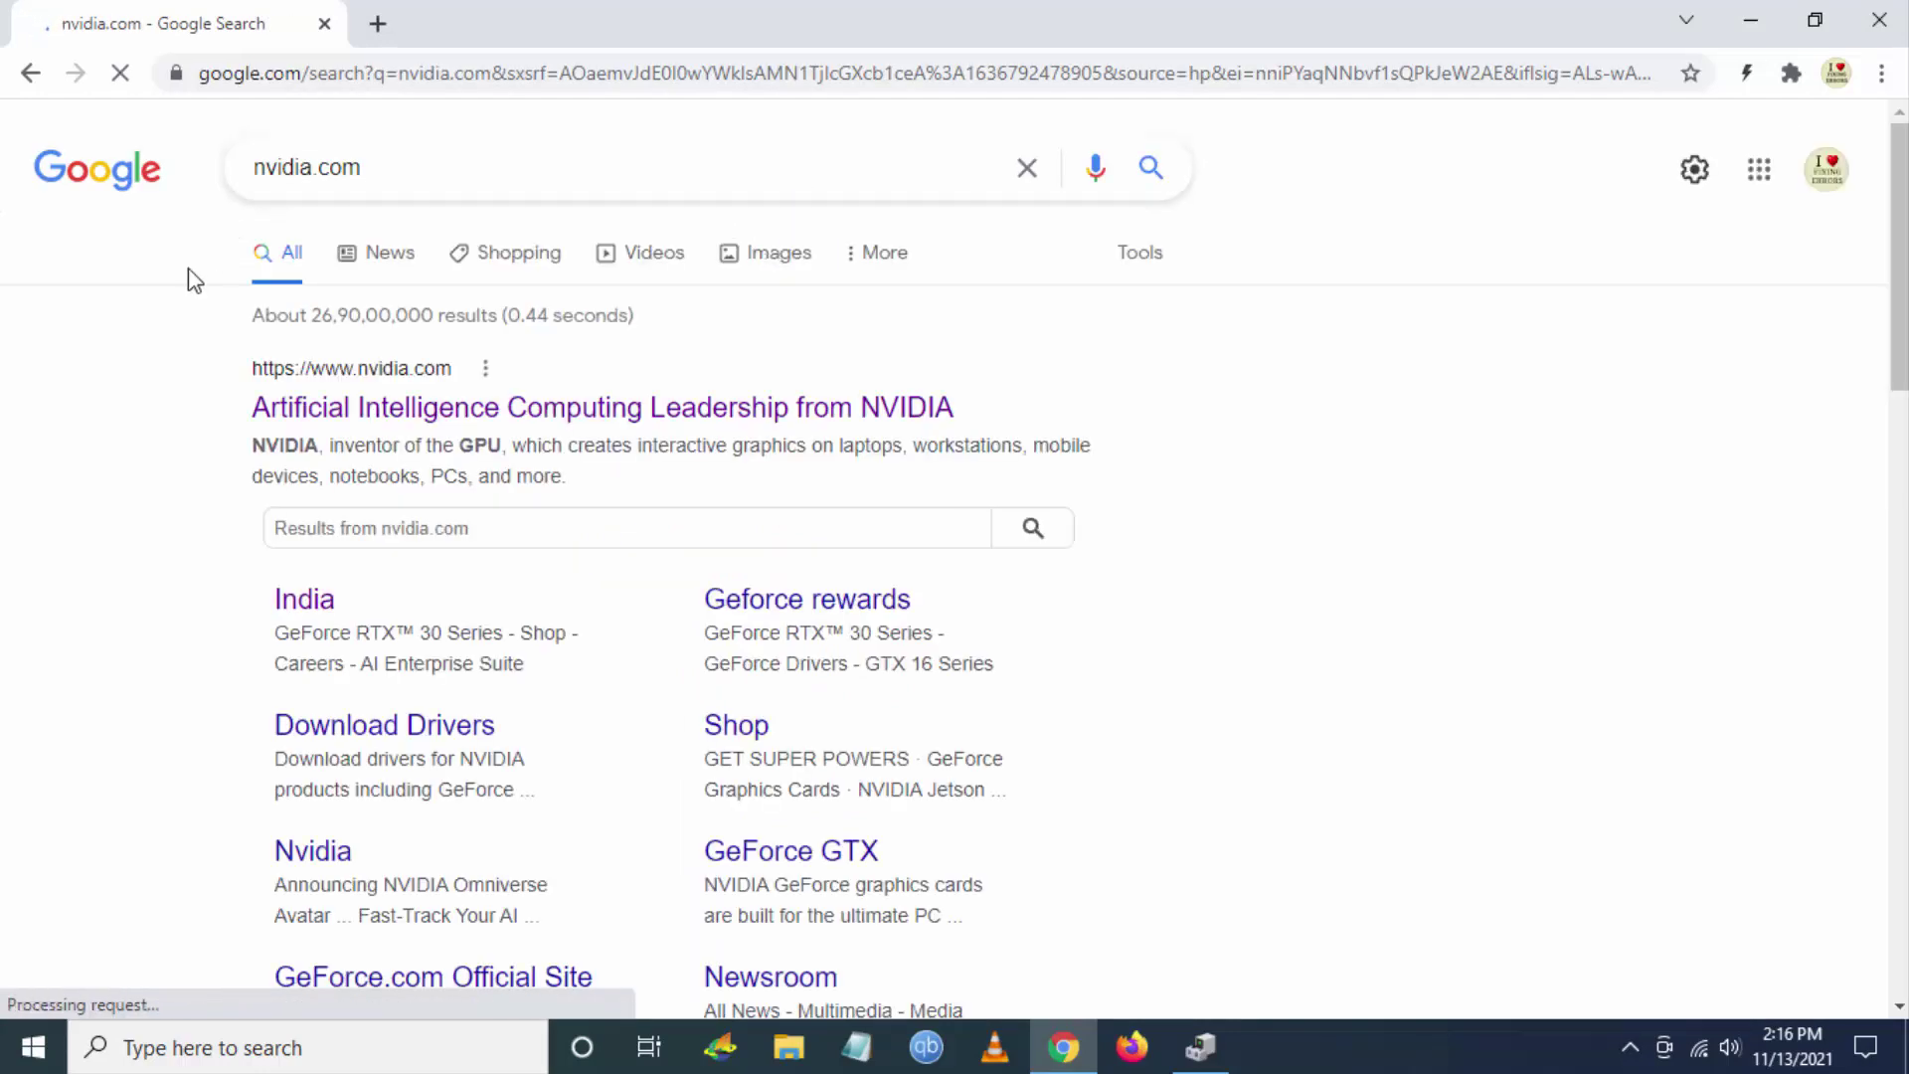
{"action": "left_click", "coordinate": [492, 417]}
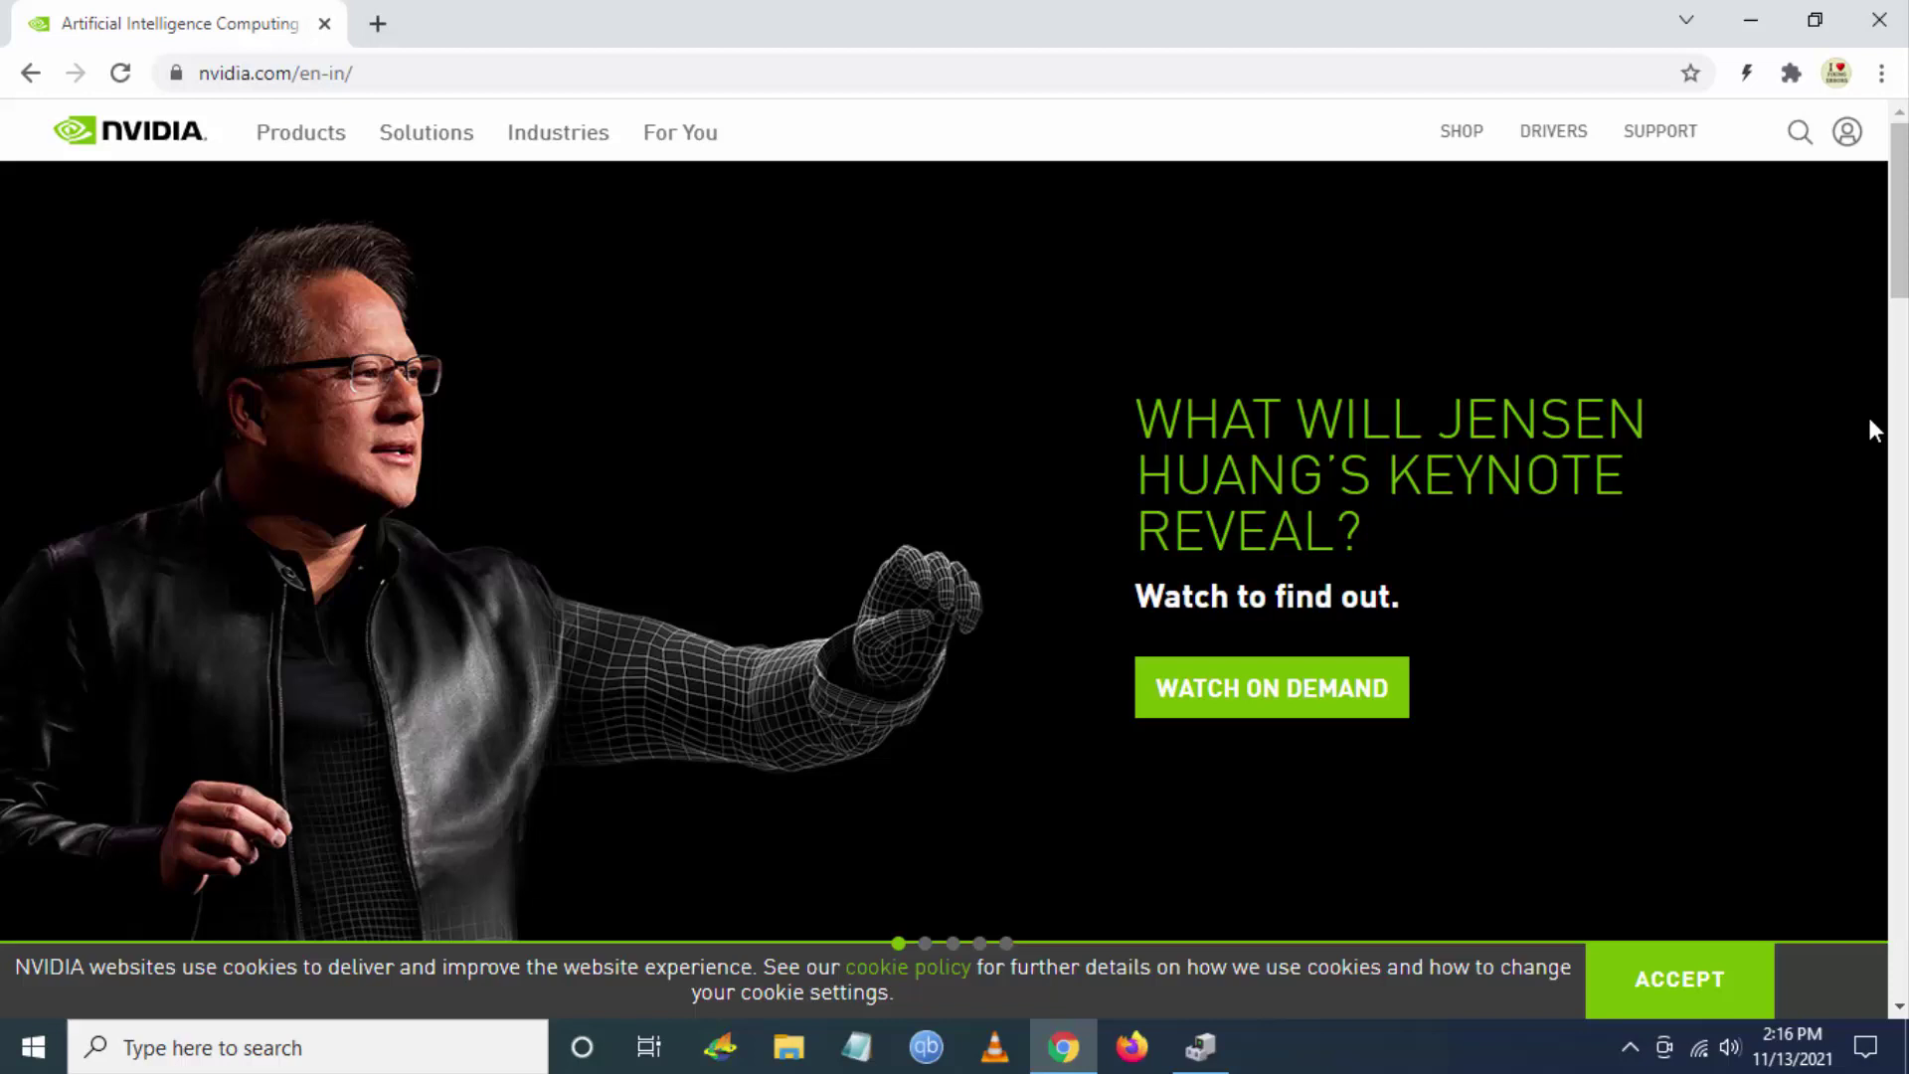
{"action": "left_click", "coordinate": [1569, 137]}
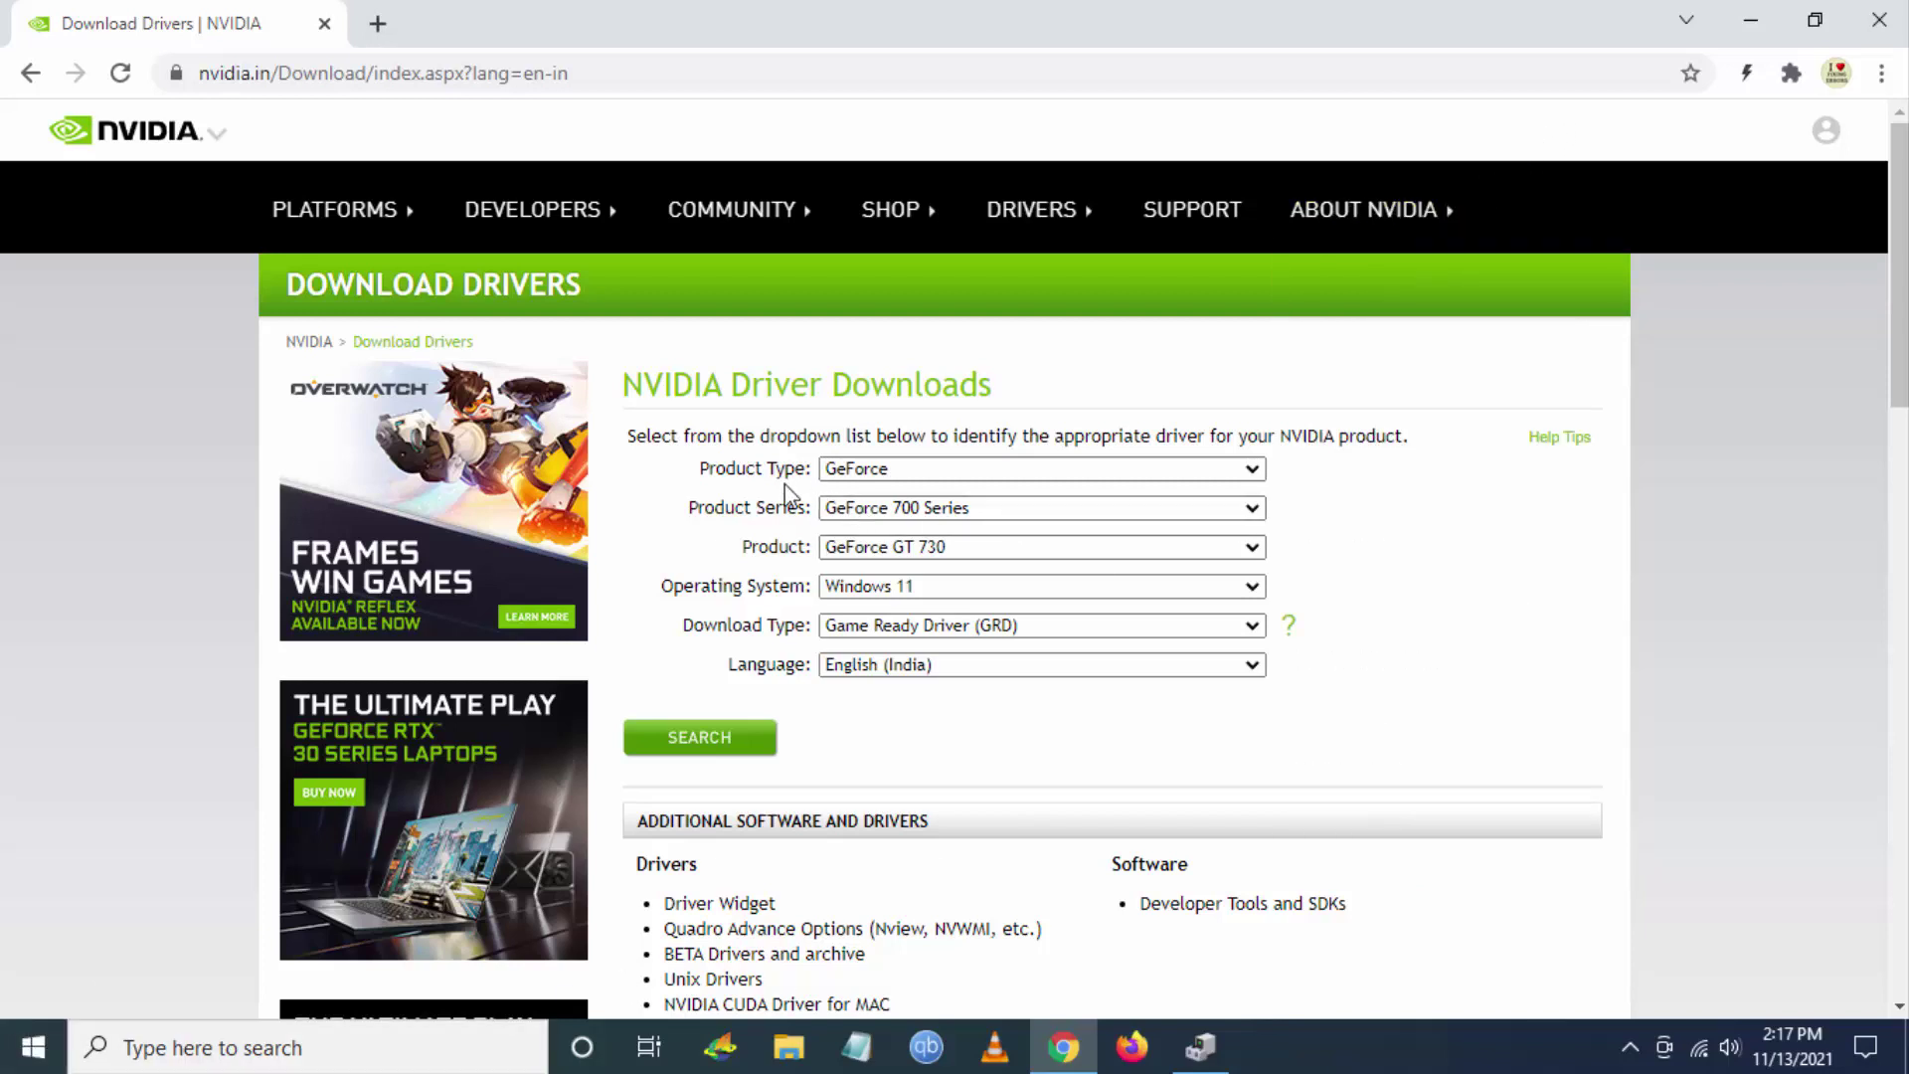
Step: Set the driver search to product type GeForce, product series GeForce 16 Series and product GeForce GTX 1660 SUPER
{"action": "left_click", "coordinate": [885, 473]}
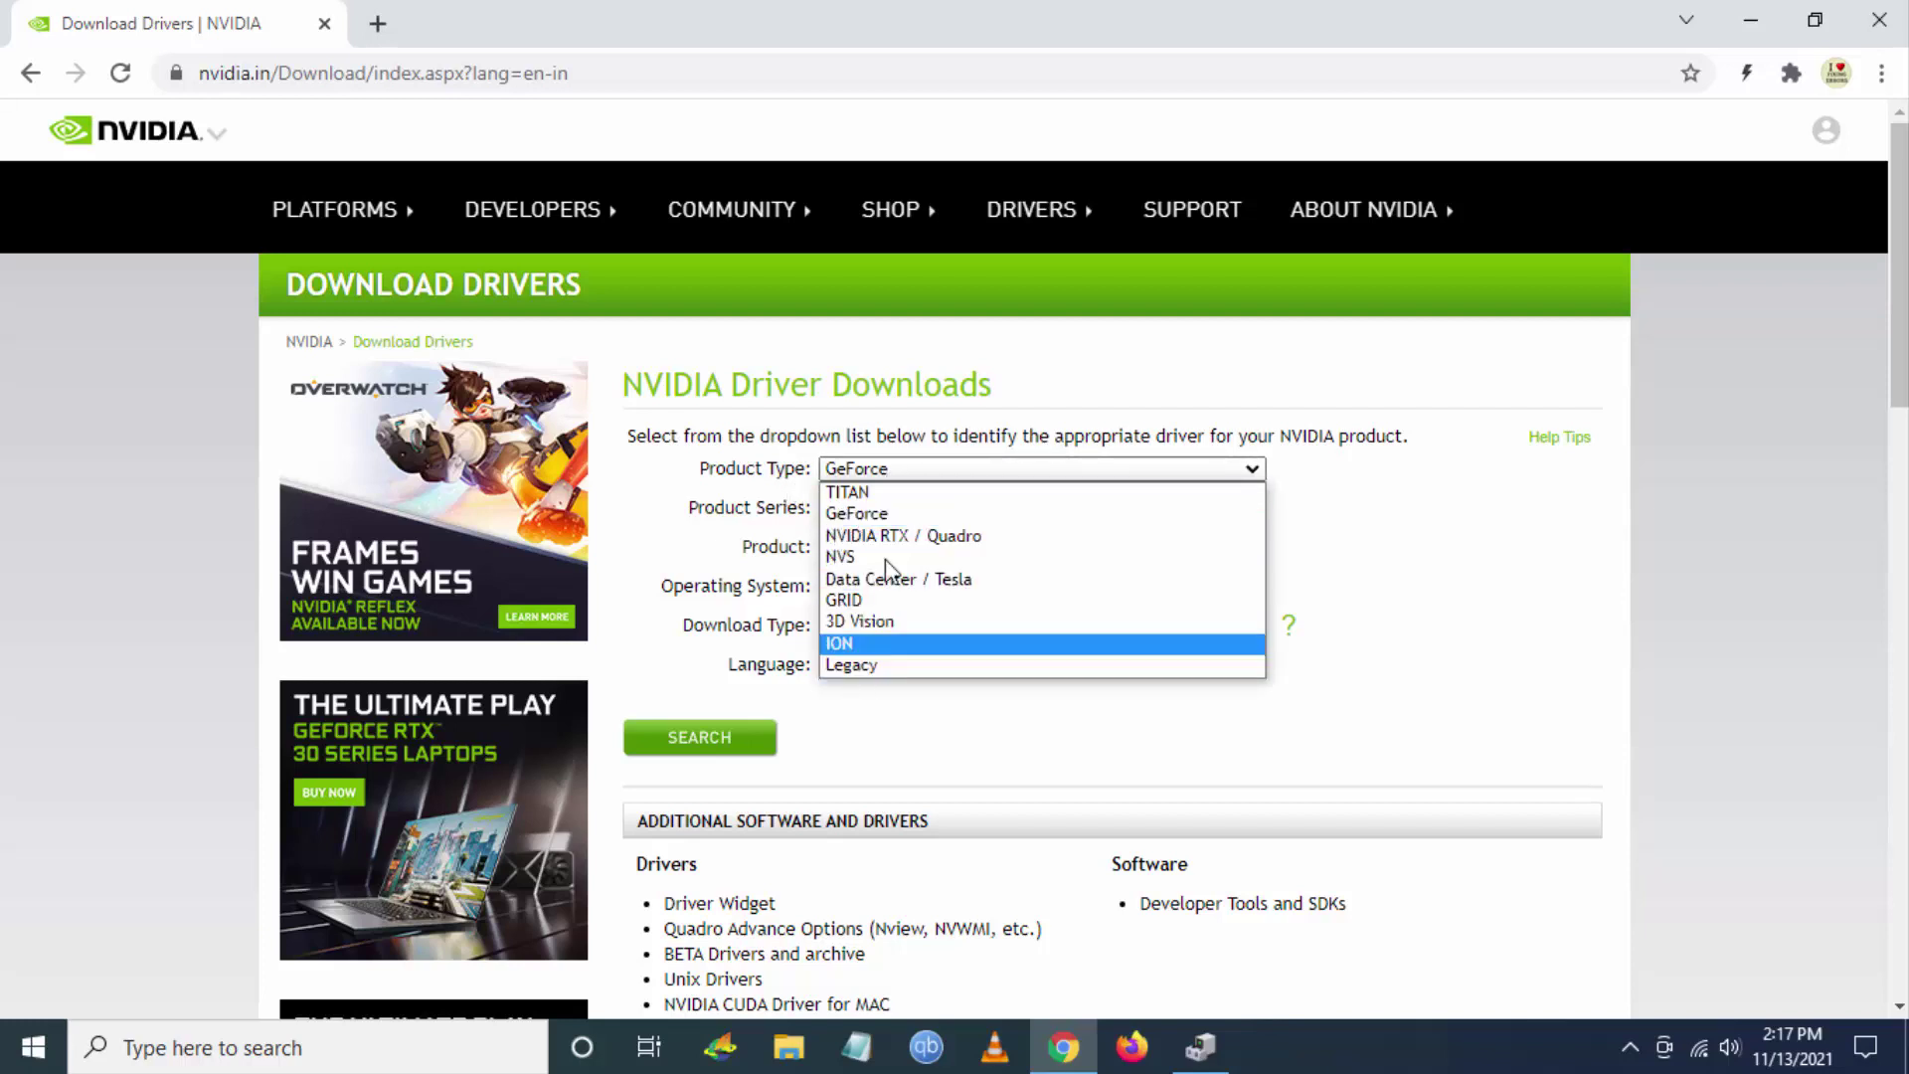
{"action": "left_click", "coordinate": [873, 513]}
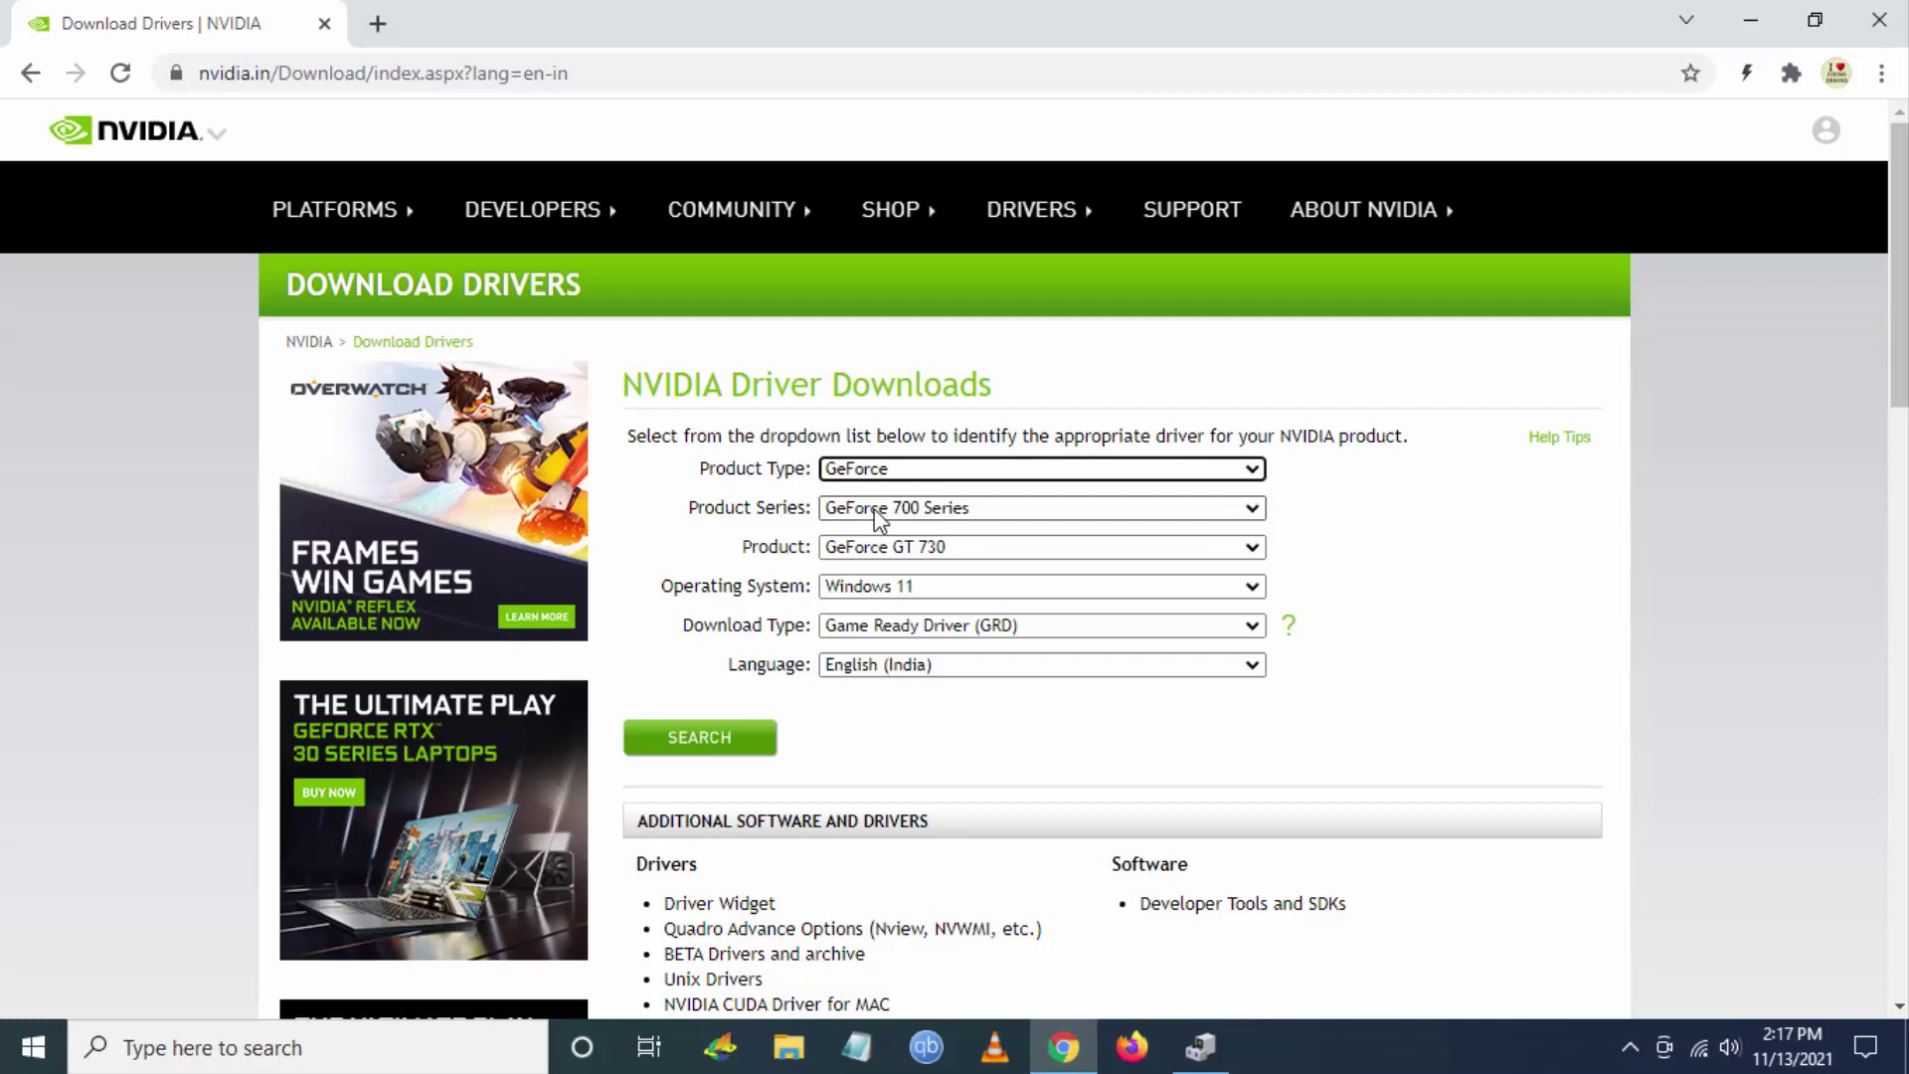
{"action": "left_click", "coordinate": [881, 508]}
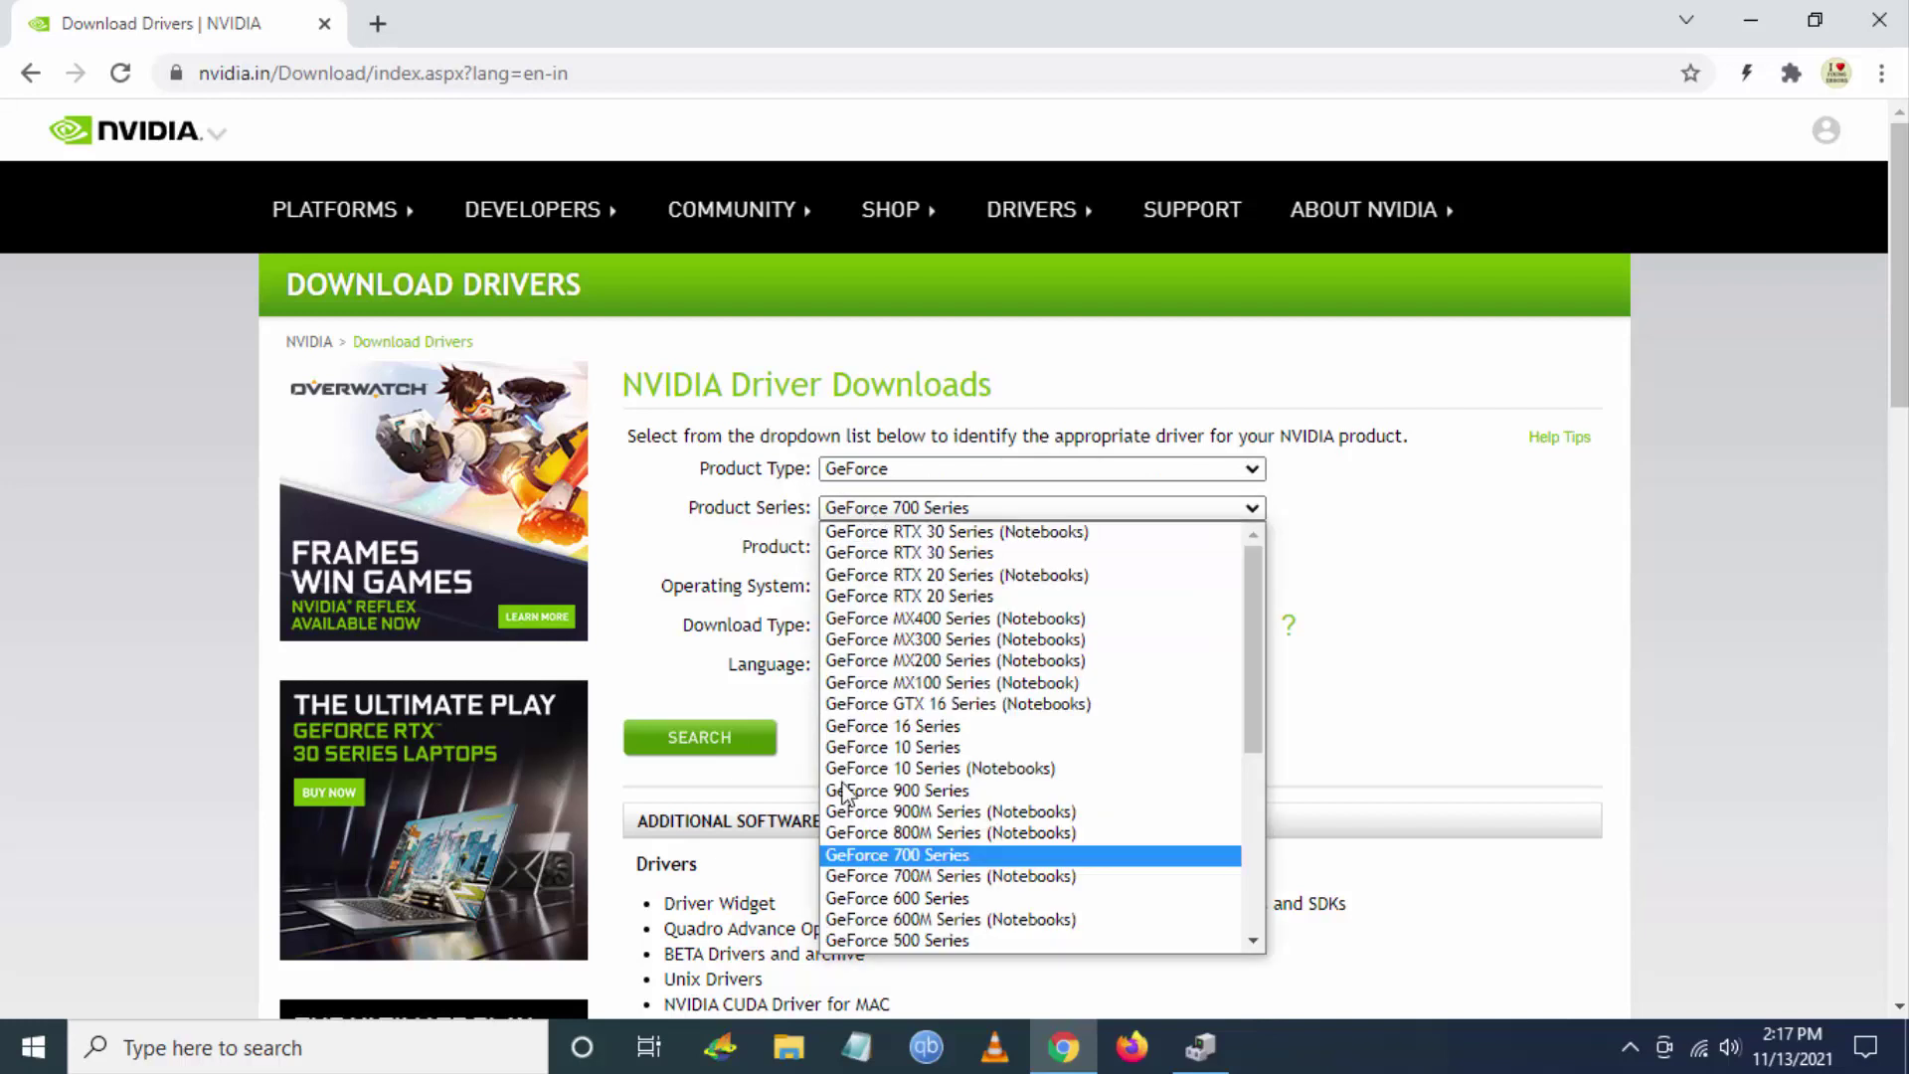
{"action": "left_click", "coordinate": [881, 727]}
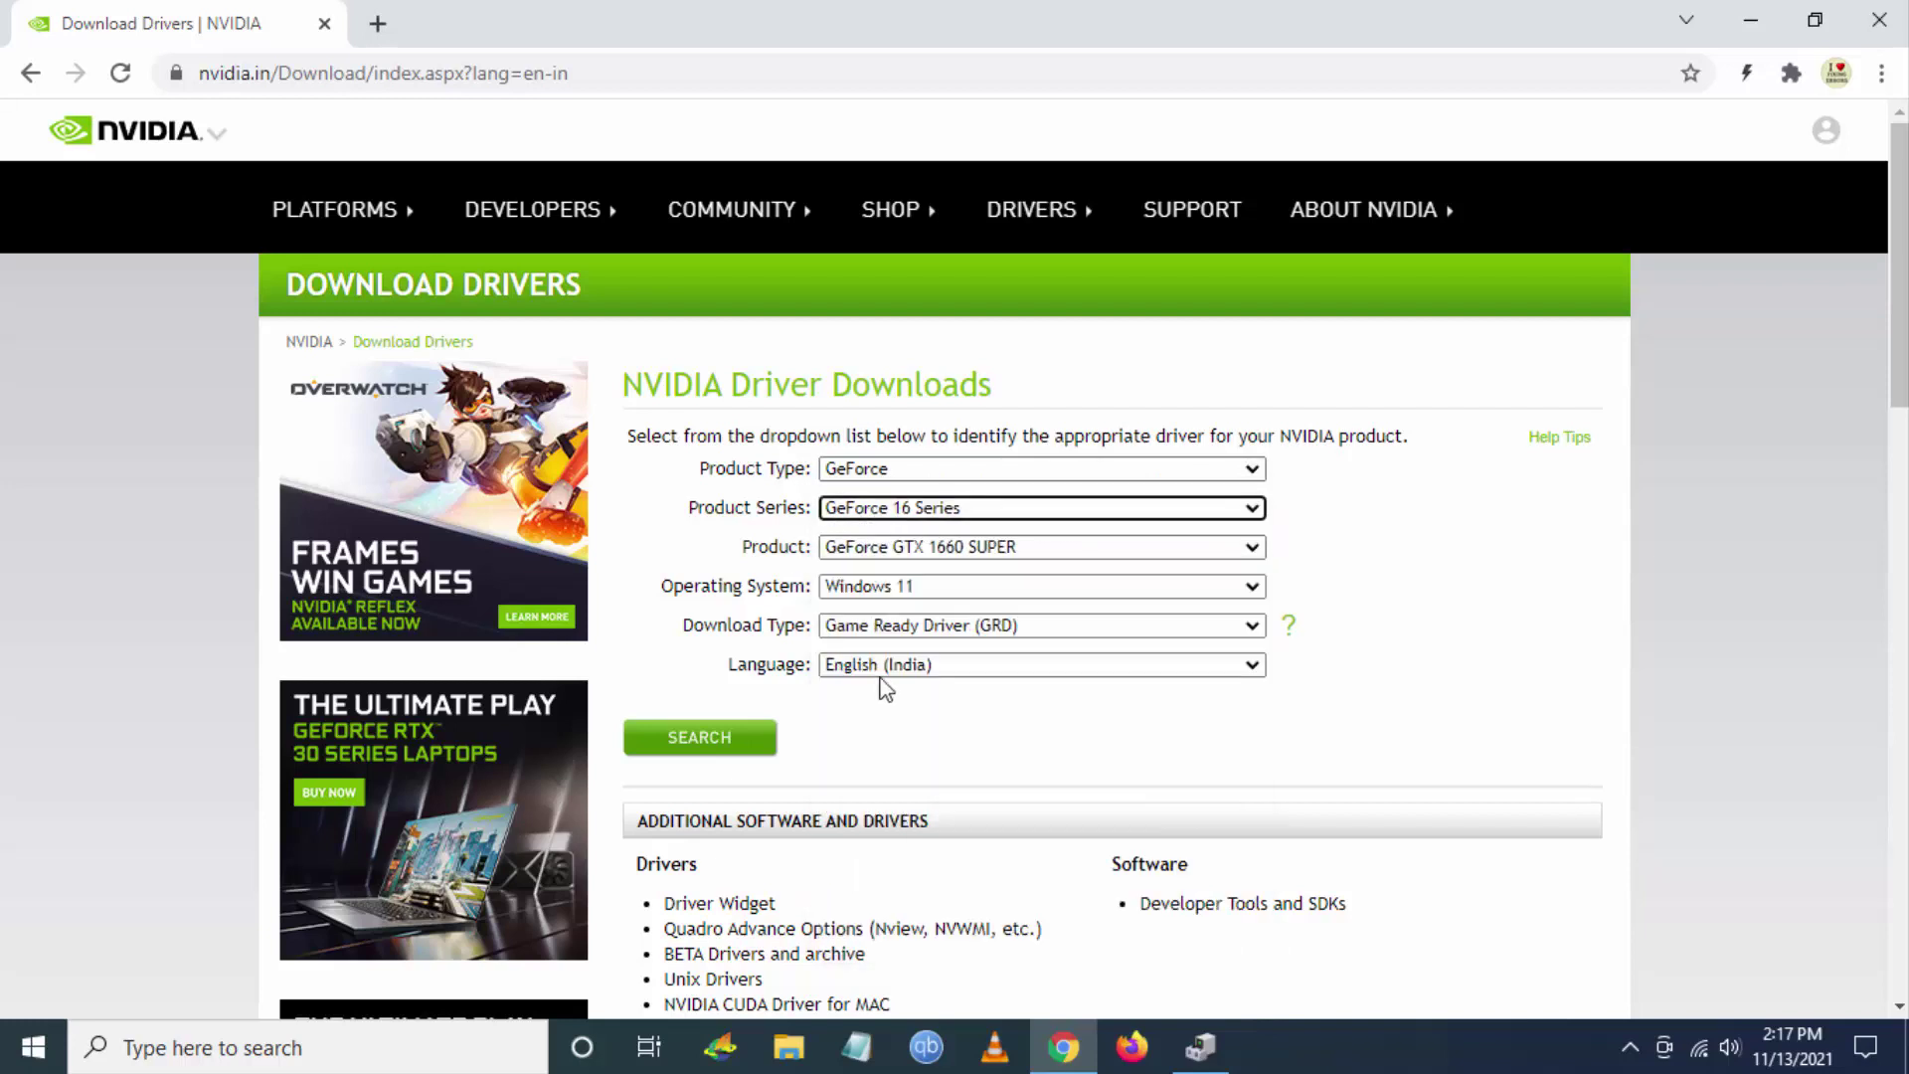
{"action": "left_click", "coordinate": [941, 546]}
{"action": "left_click", "coordinate": [960, 570]}
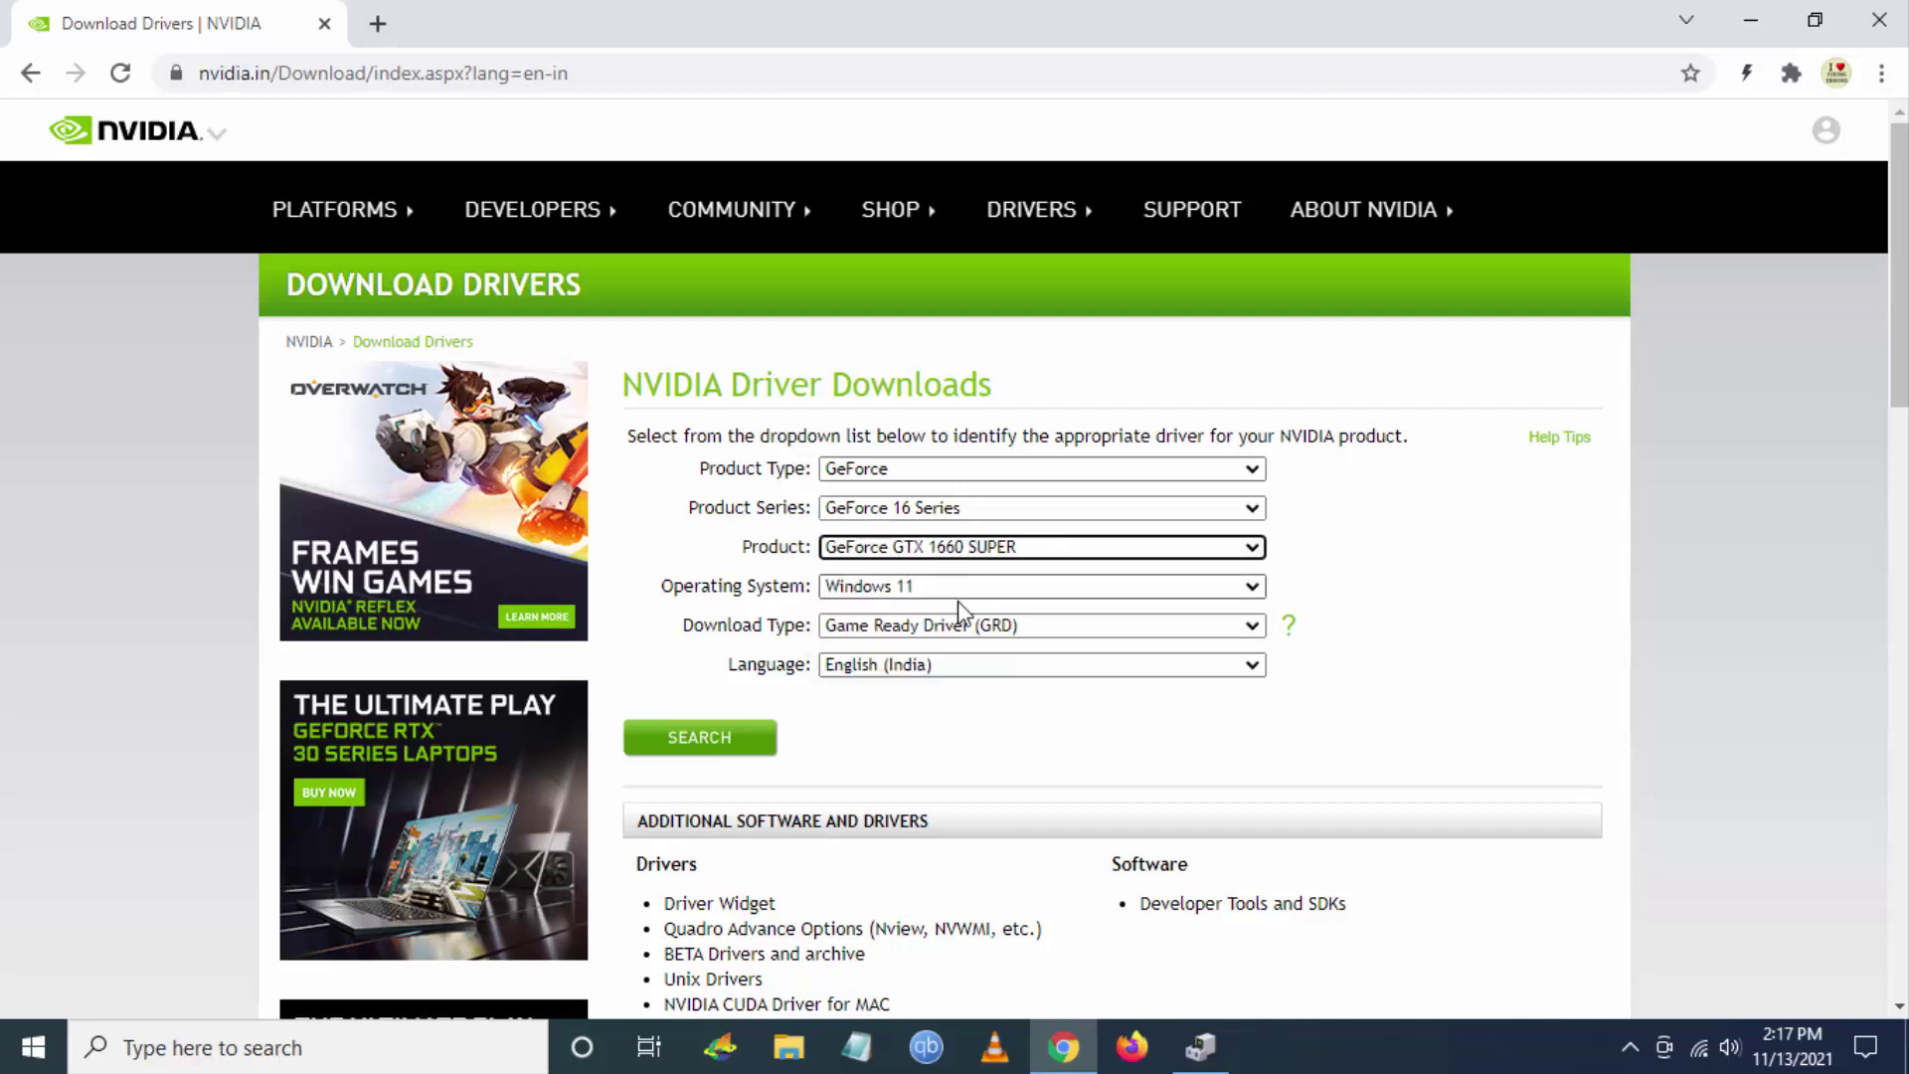
Step: Set the operating system to Windows 10 64-bit and the download type to Game Ready Driver (GRD)
{"action": "left_click", "coordinate": [925, 587]}
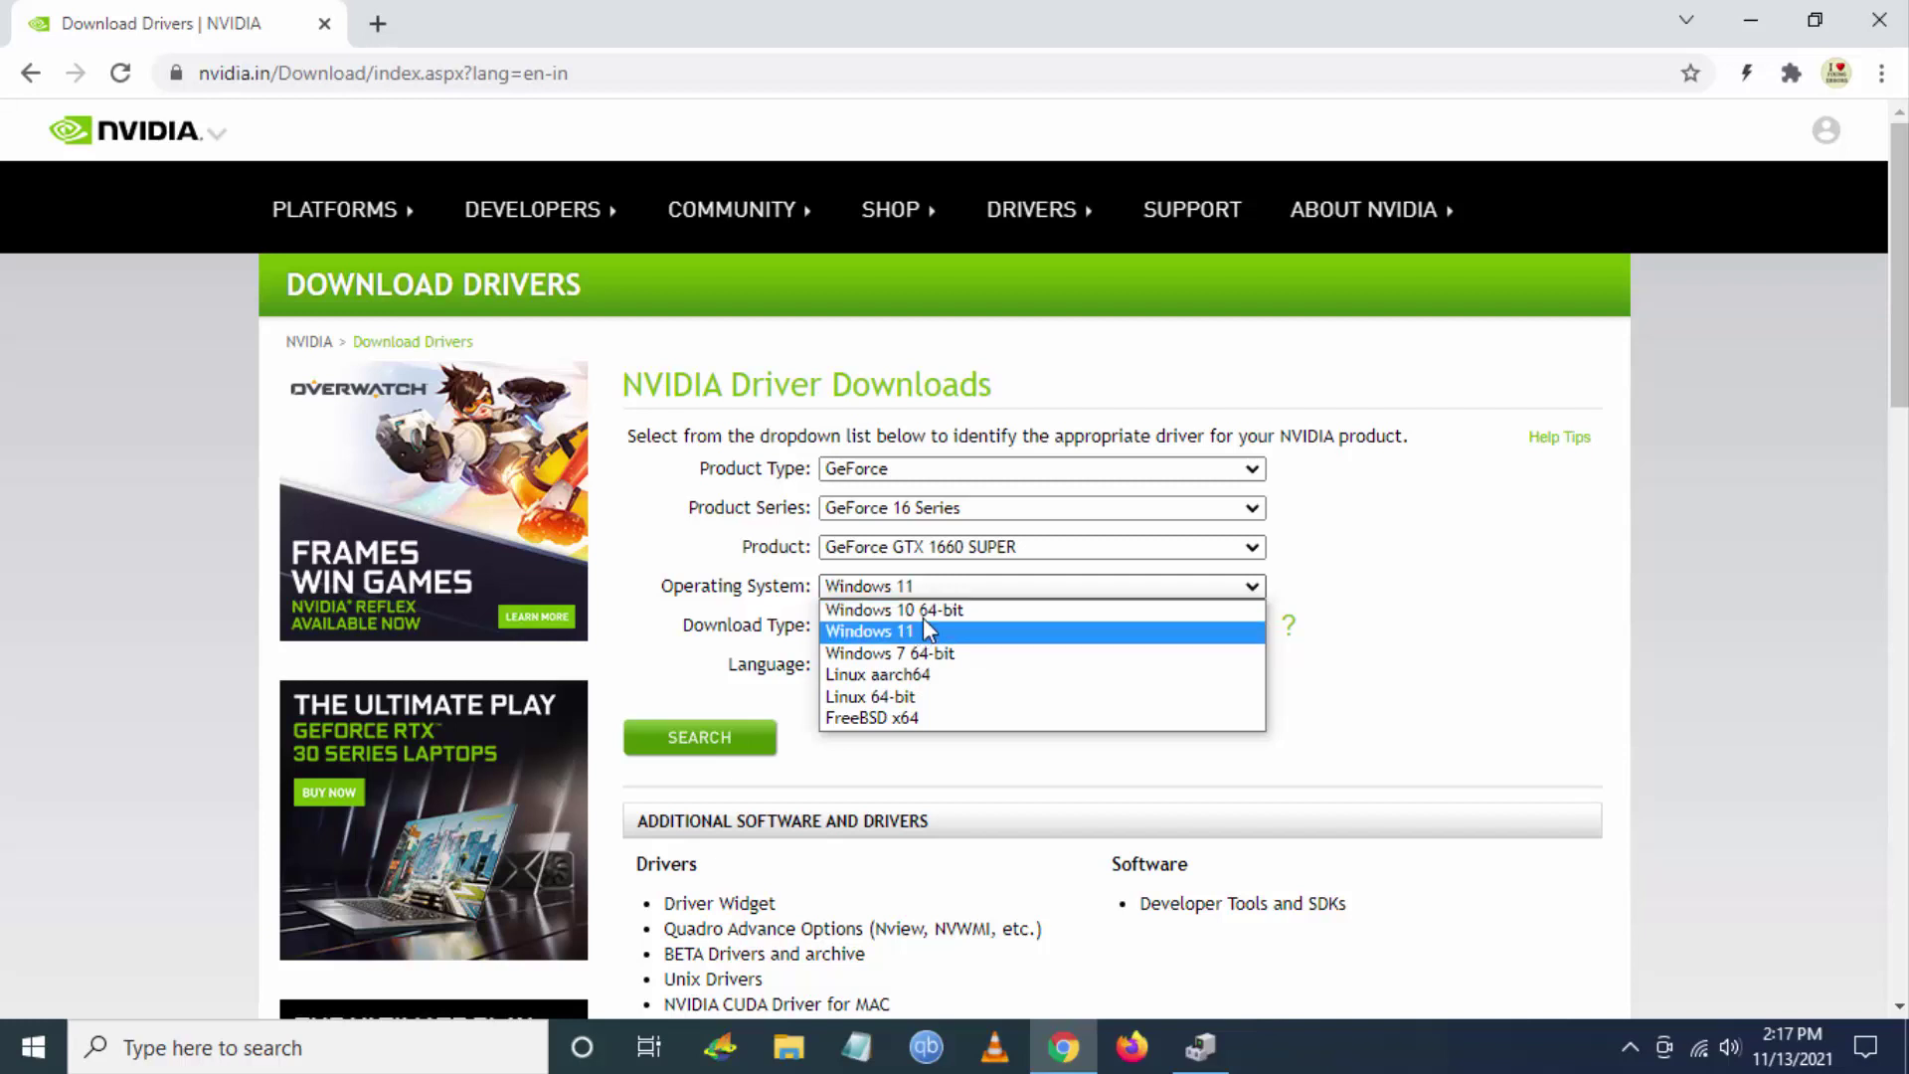
{"action": "left_click", "coordinate": [945, 611]}
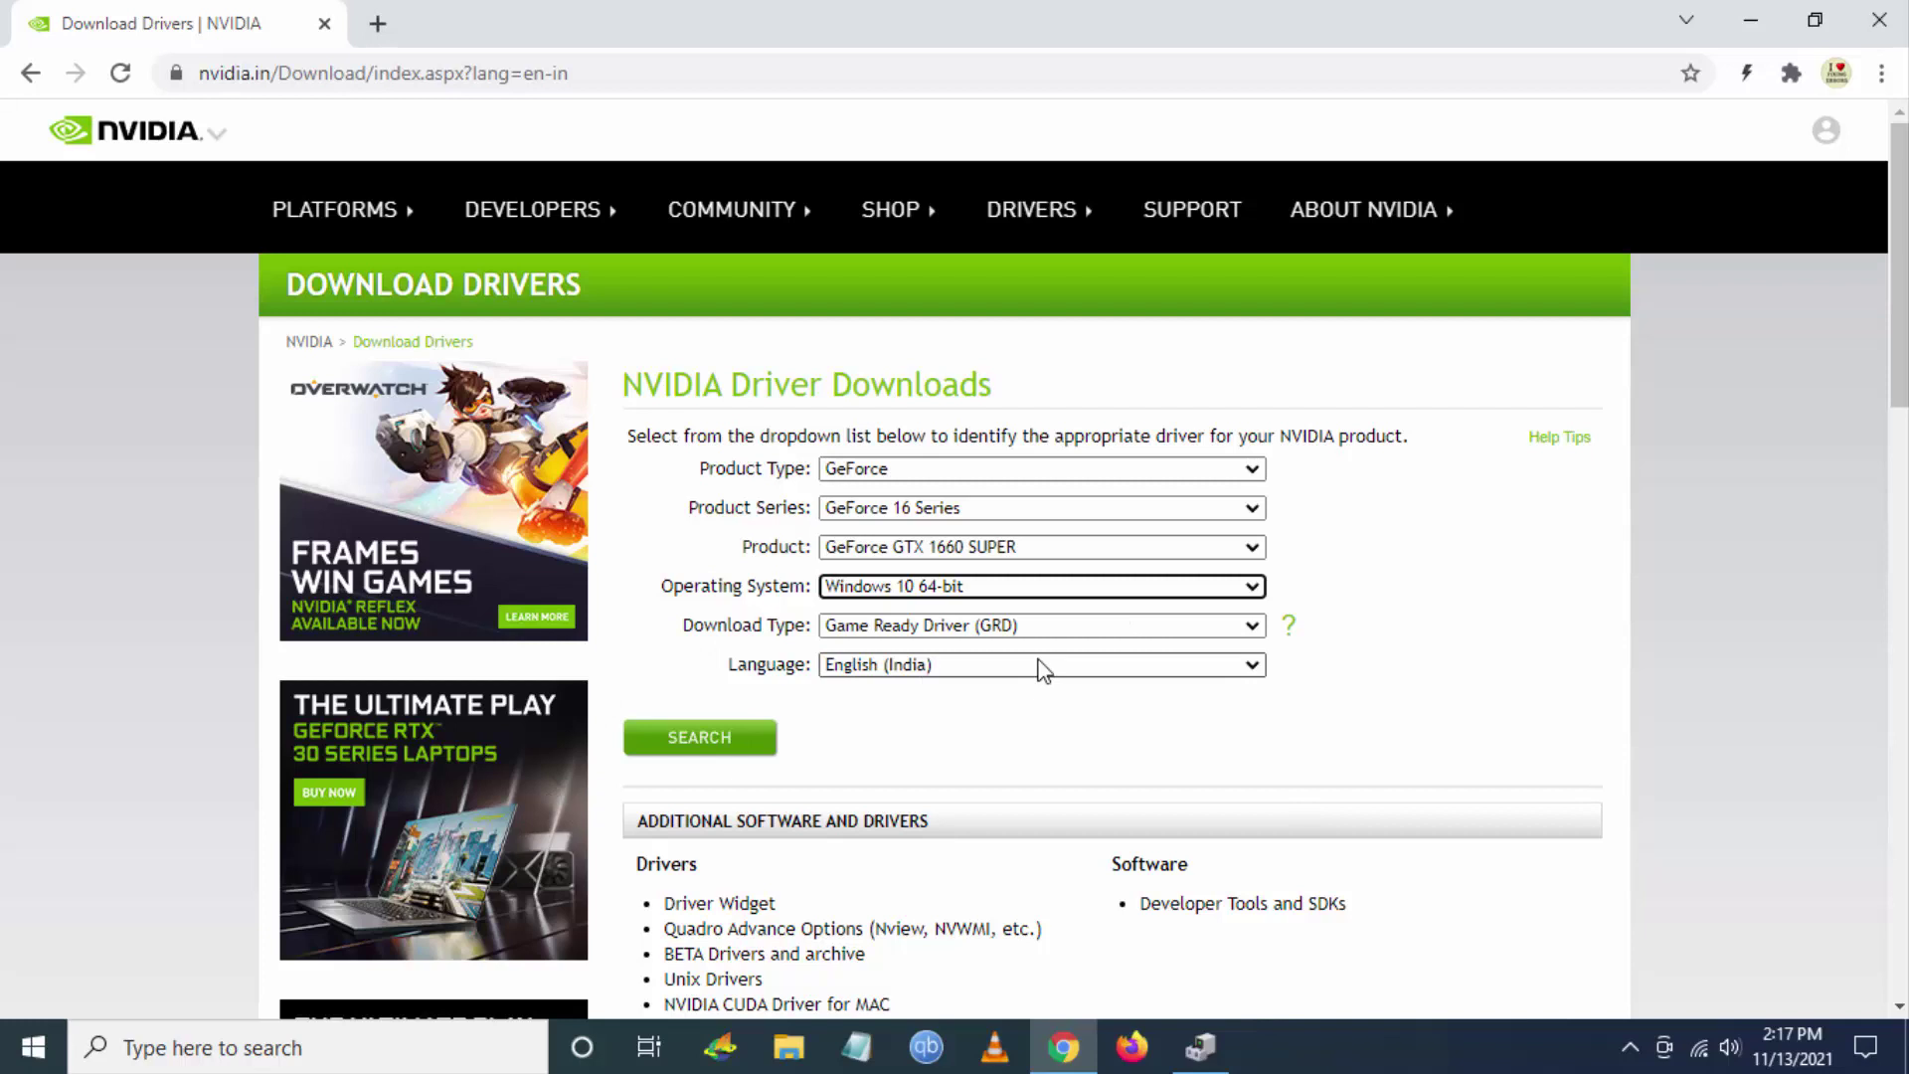
{"action": "left_click", "coordinate": [831, 626]}
{"action": "left_click", "coordinate": [920, 632]}
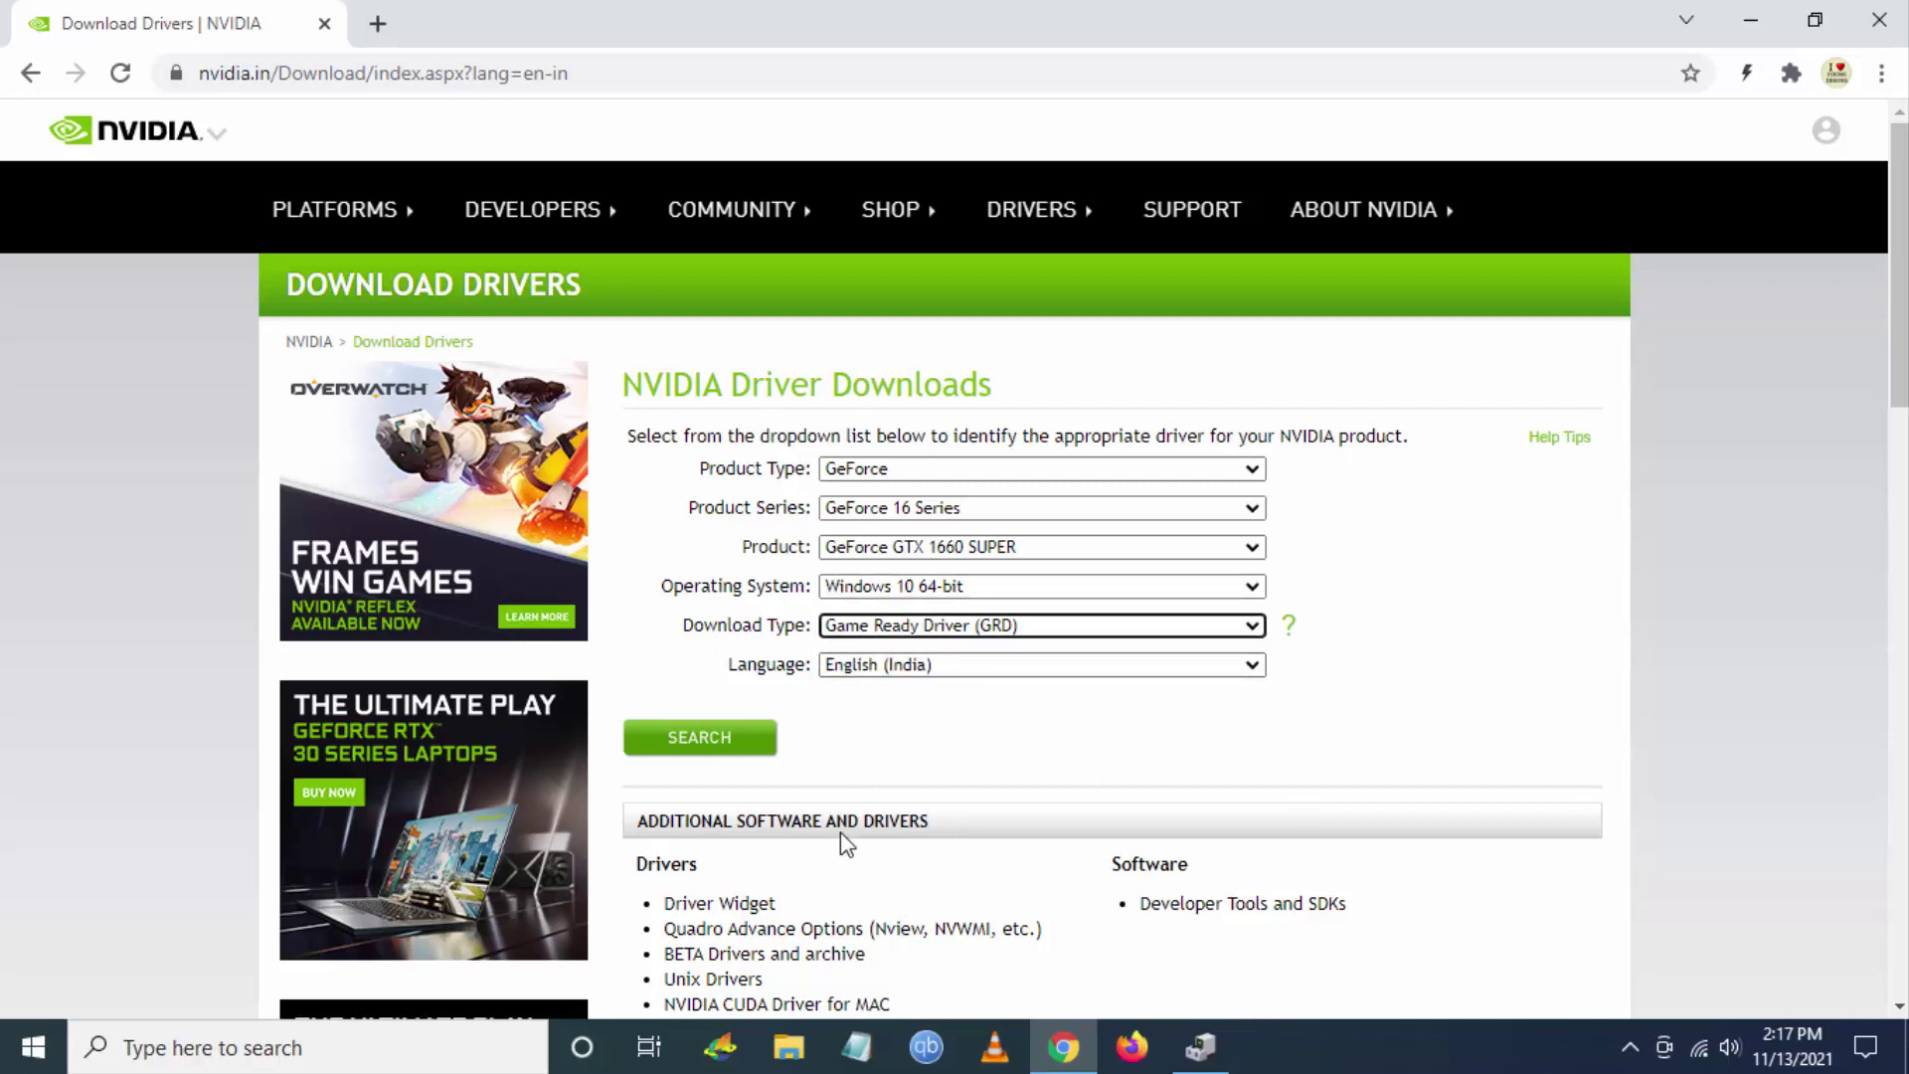
Step: Search for the matching driver and download the GeForce Game Ready Driver version 496.49
{"action": "left_click", "coordinate": [710, 747]}
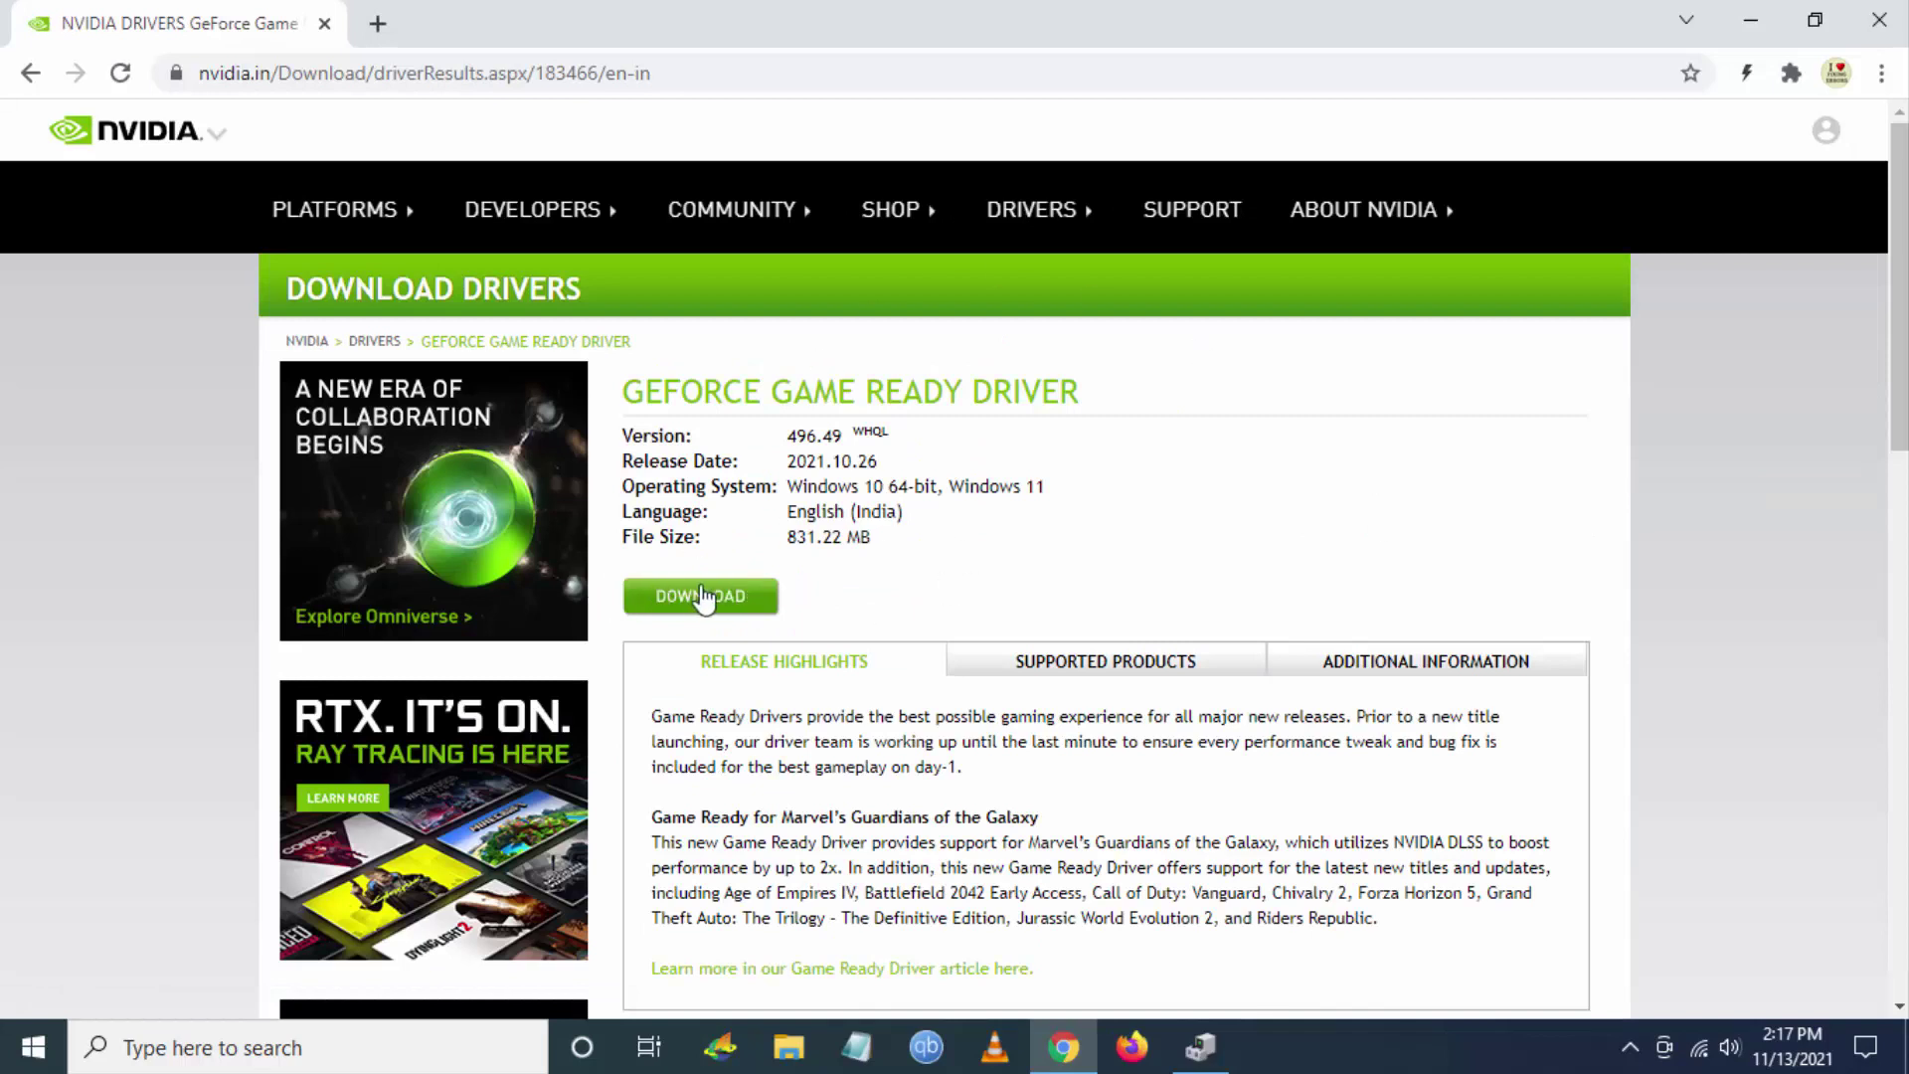
{"action": "left_click", "coordinate": [761, 601]}
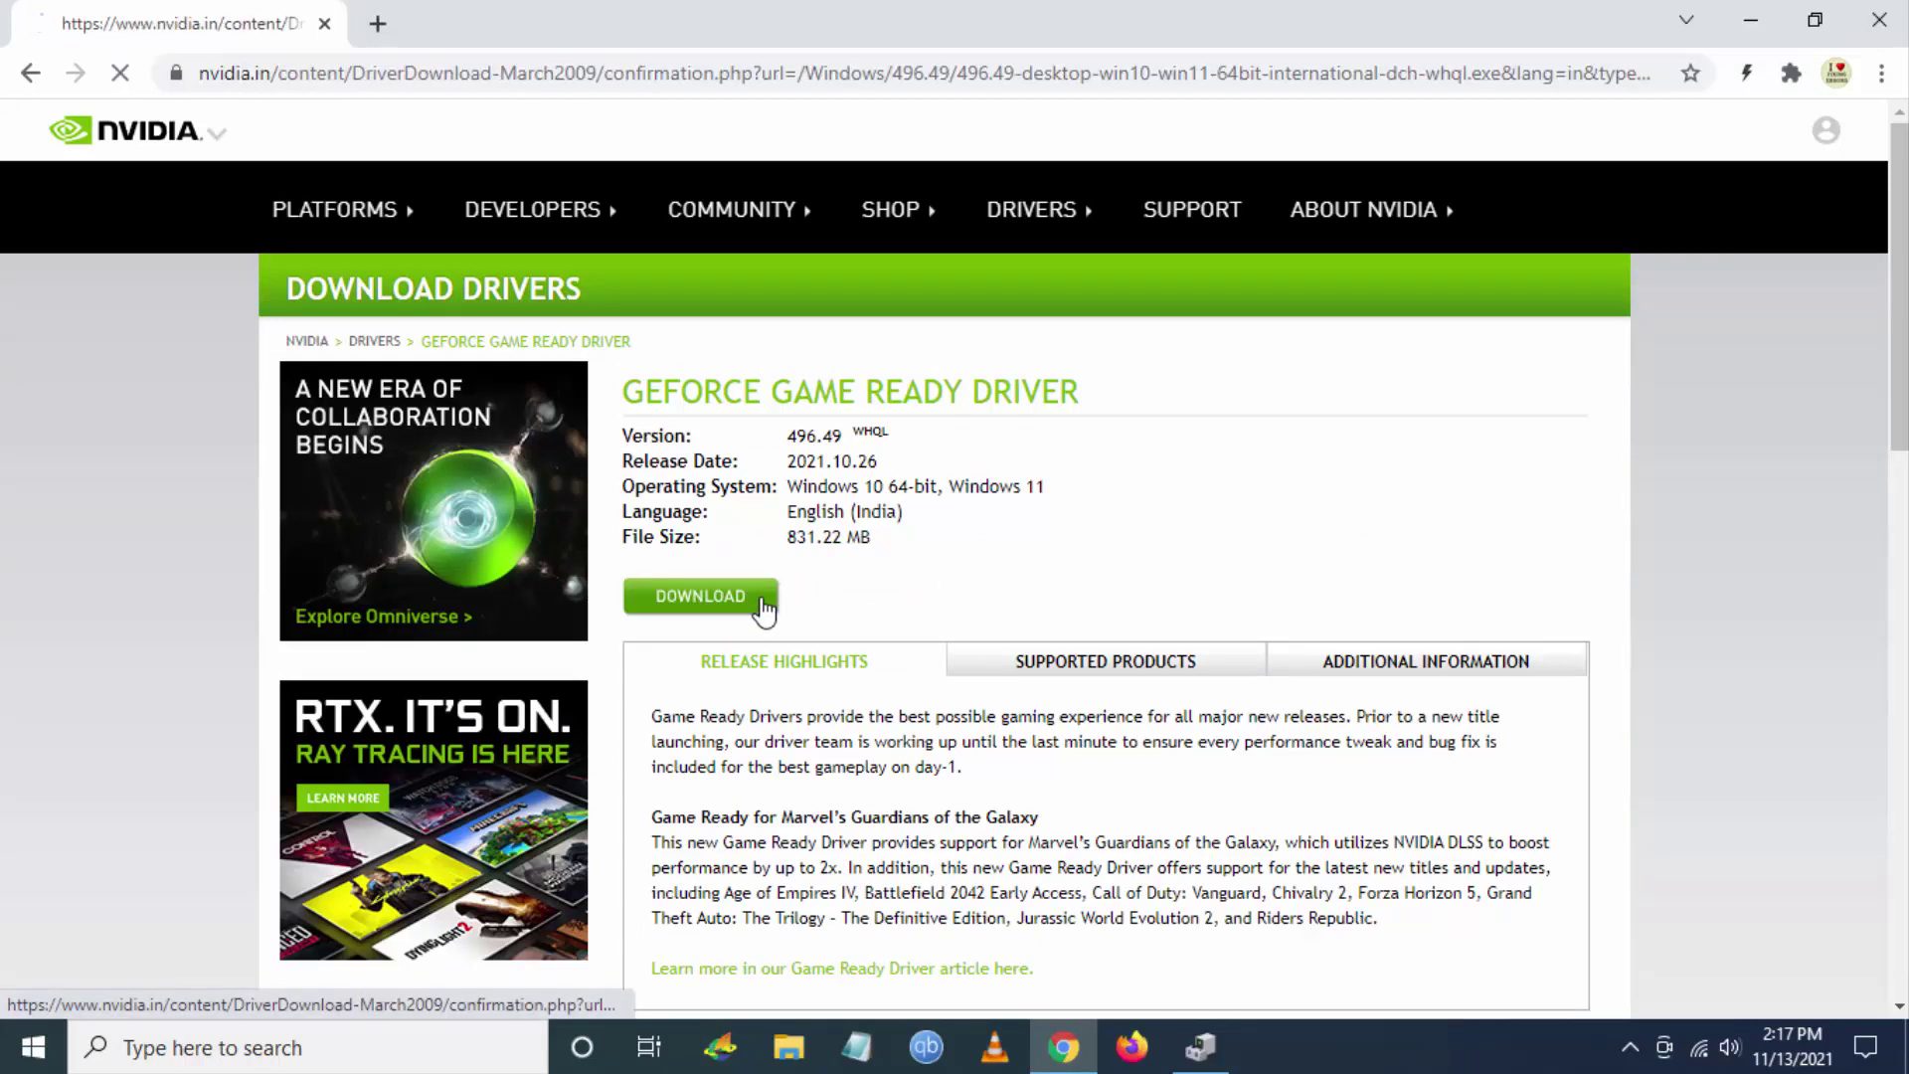
{"action": "left_click", "coordinate": [1047, 542]}
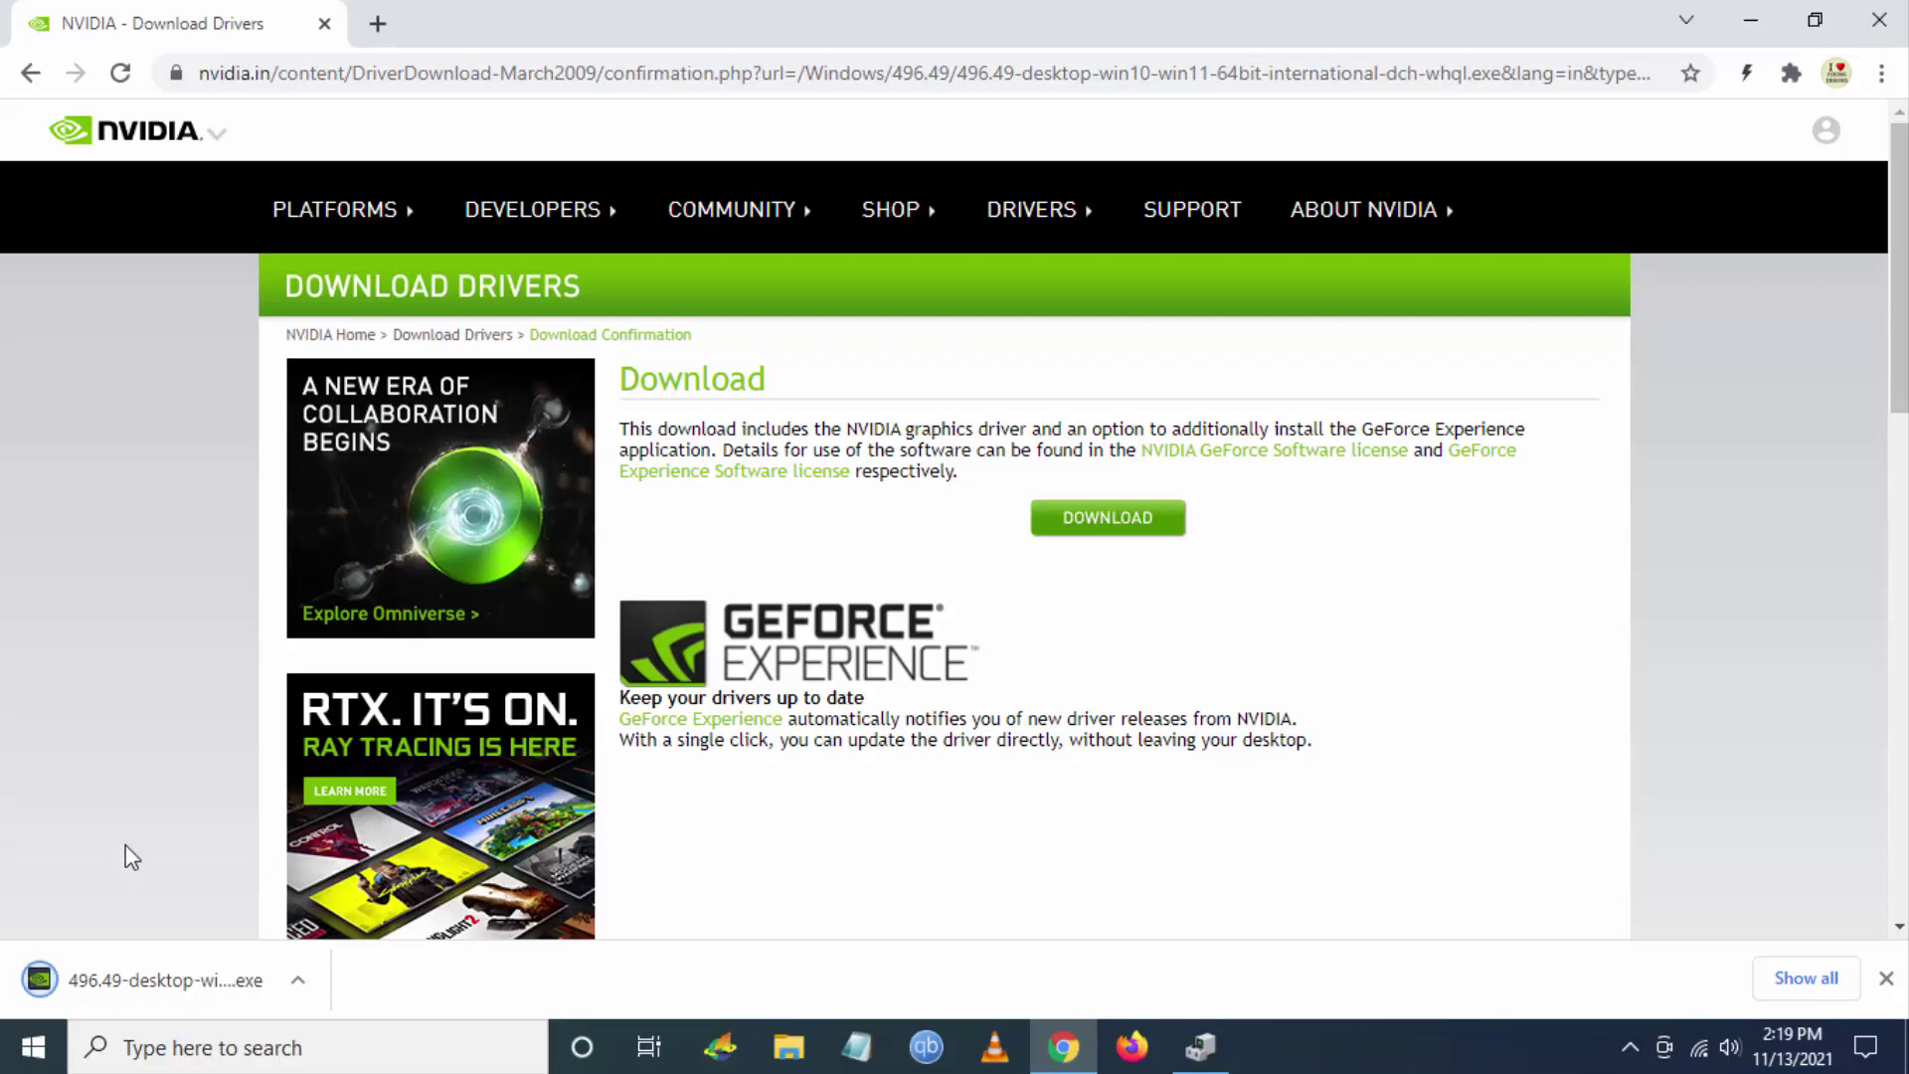
Step: Run the downloaded driver installer, accept the default extraction path, and agree to install the Graphics Driver and GeForce Experience
{"action": "left_click", "coordinate": [152, 972]}
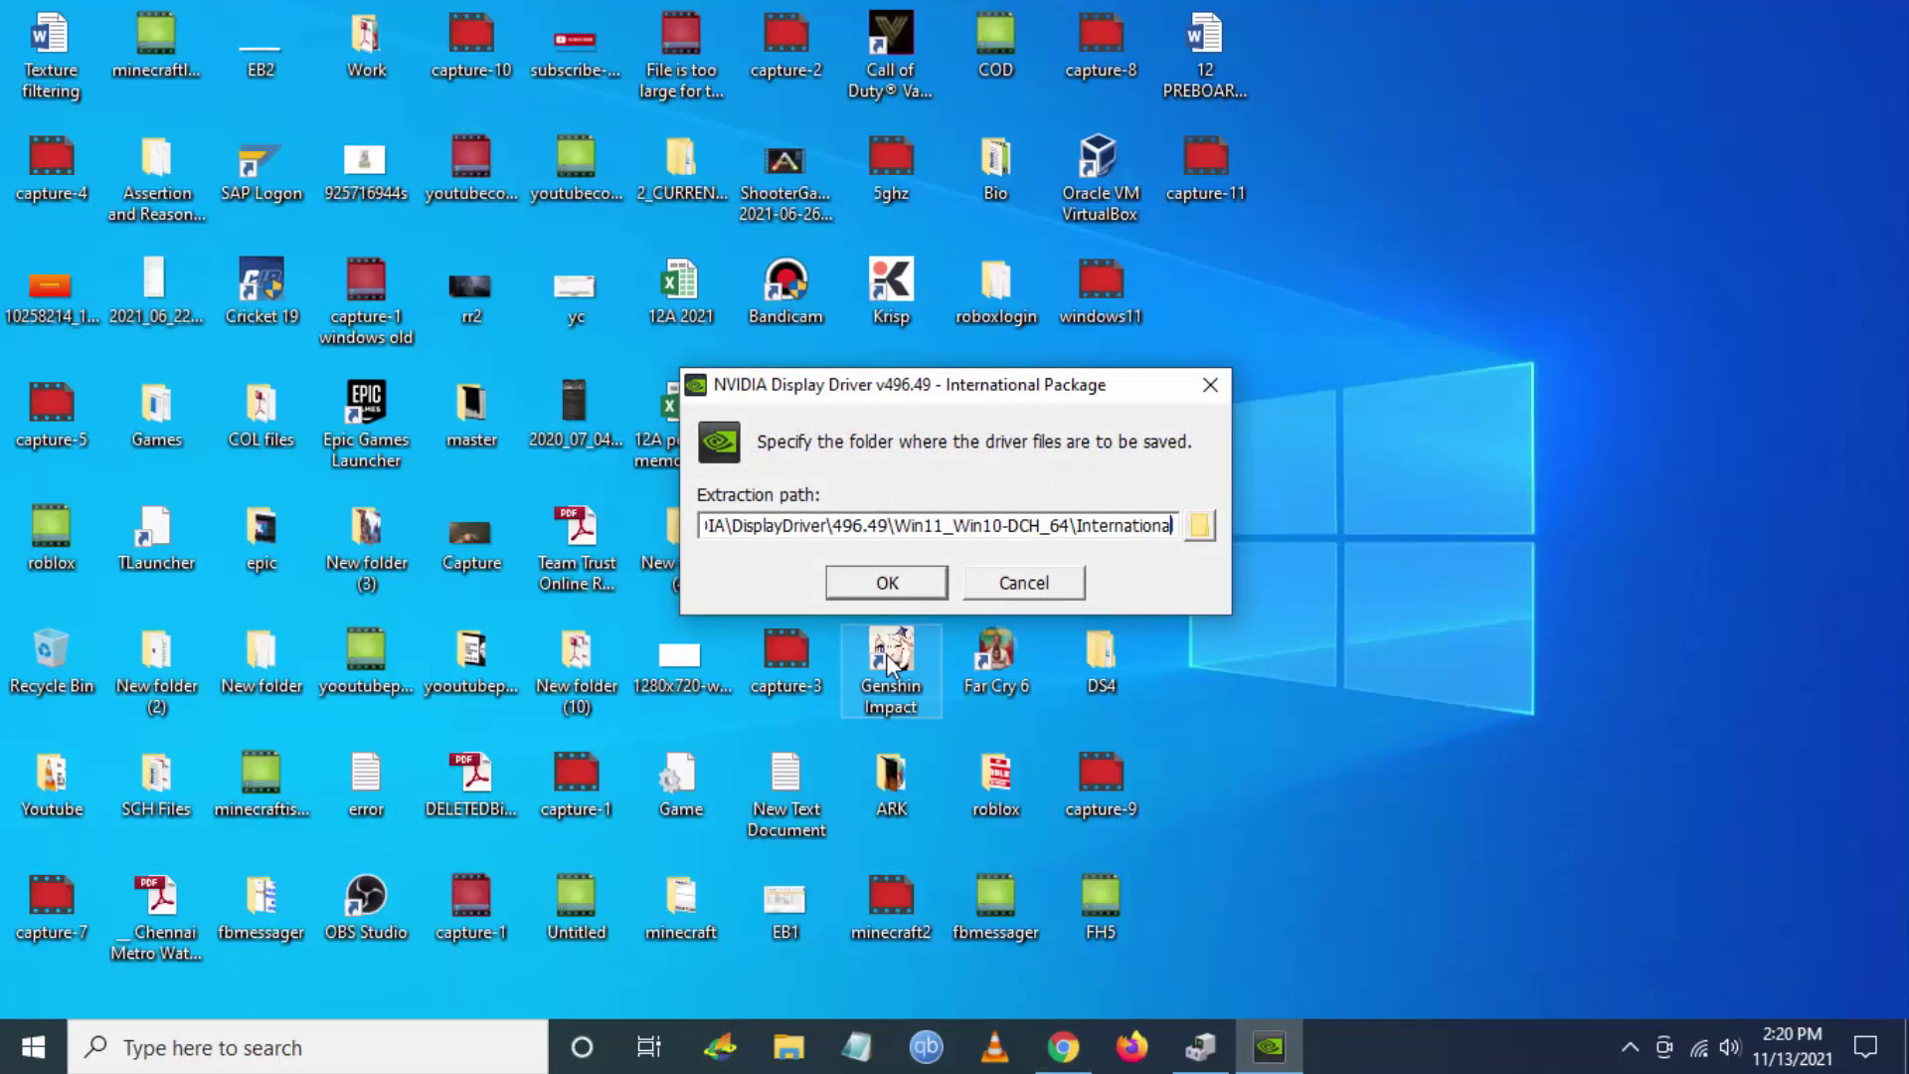
{"action": "left_click", "coordinate": [855, 583]}
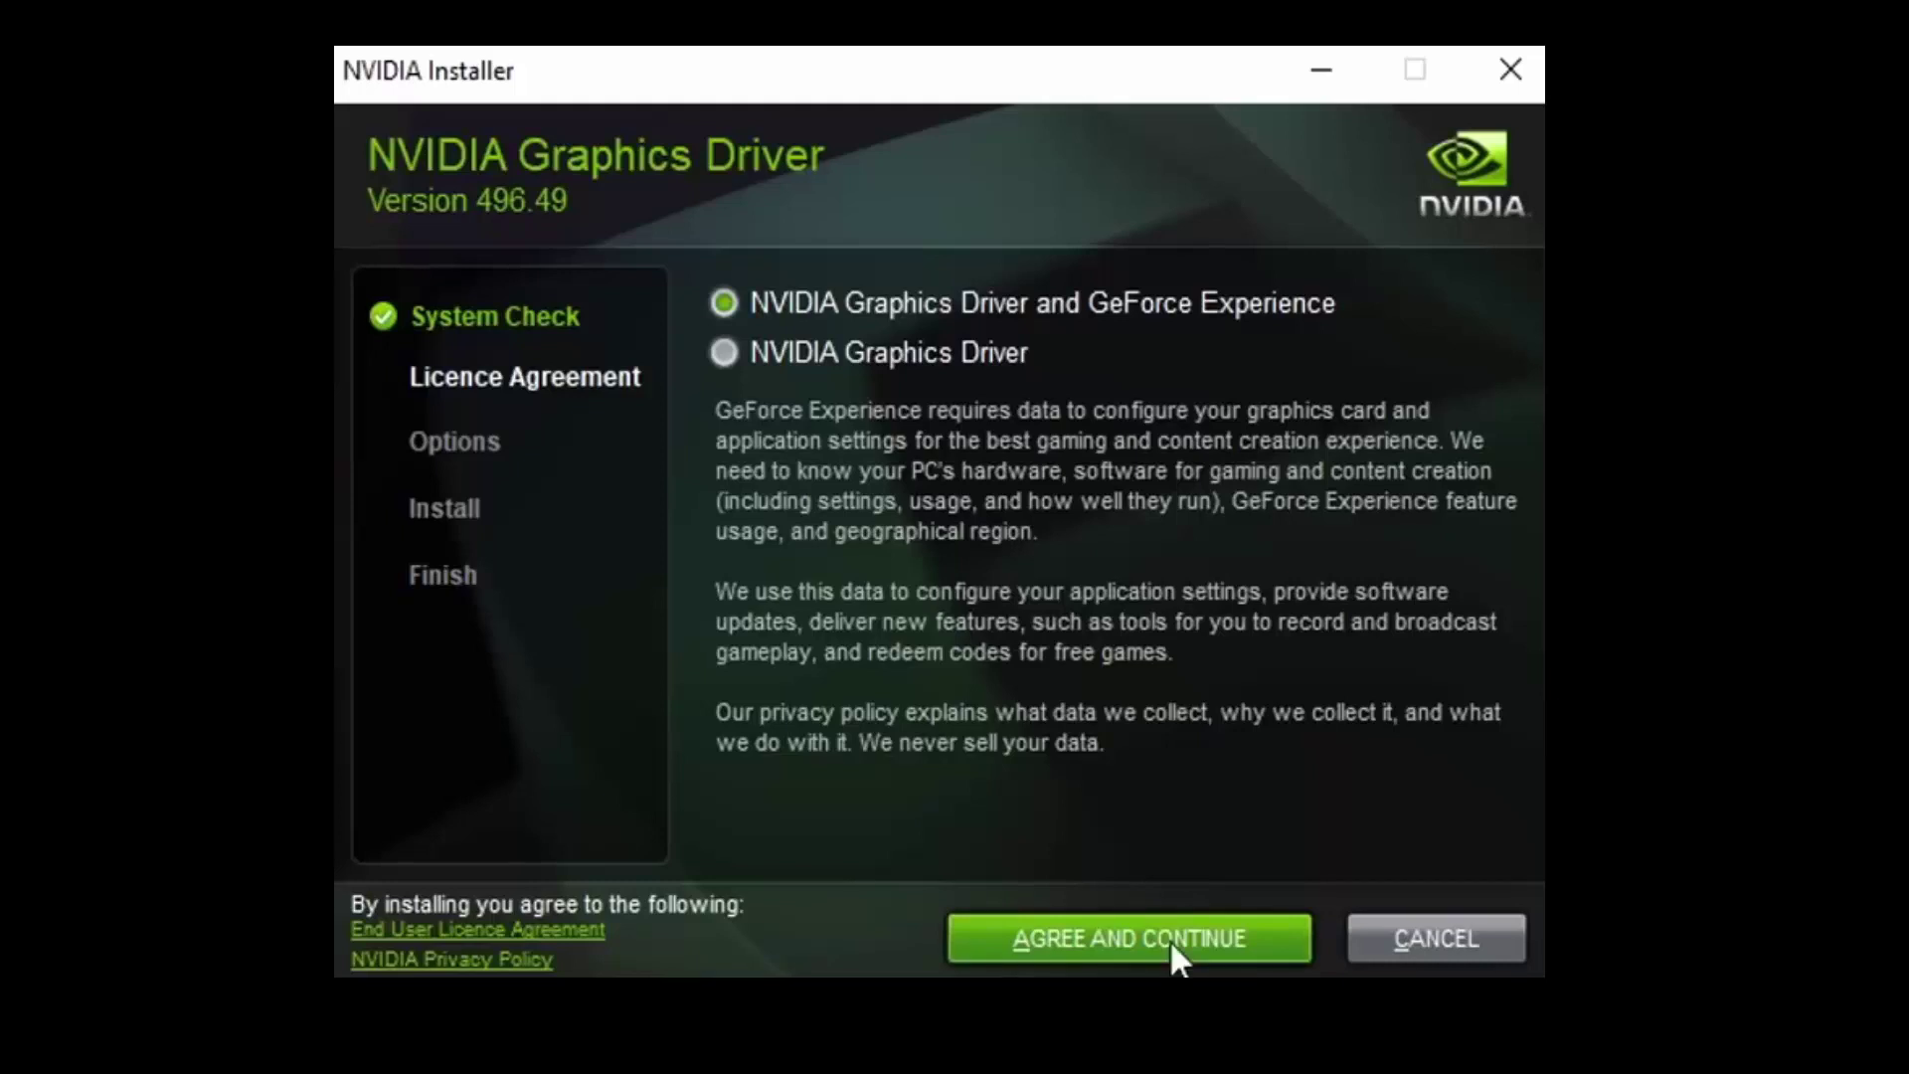
{"action": "left_click", "coordinate": [1169, 940]}
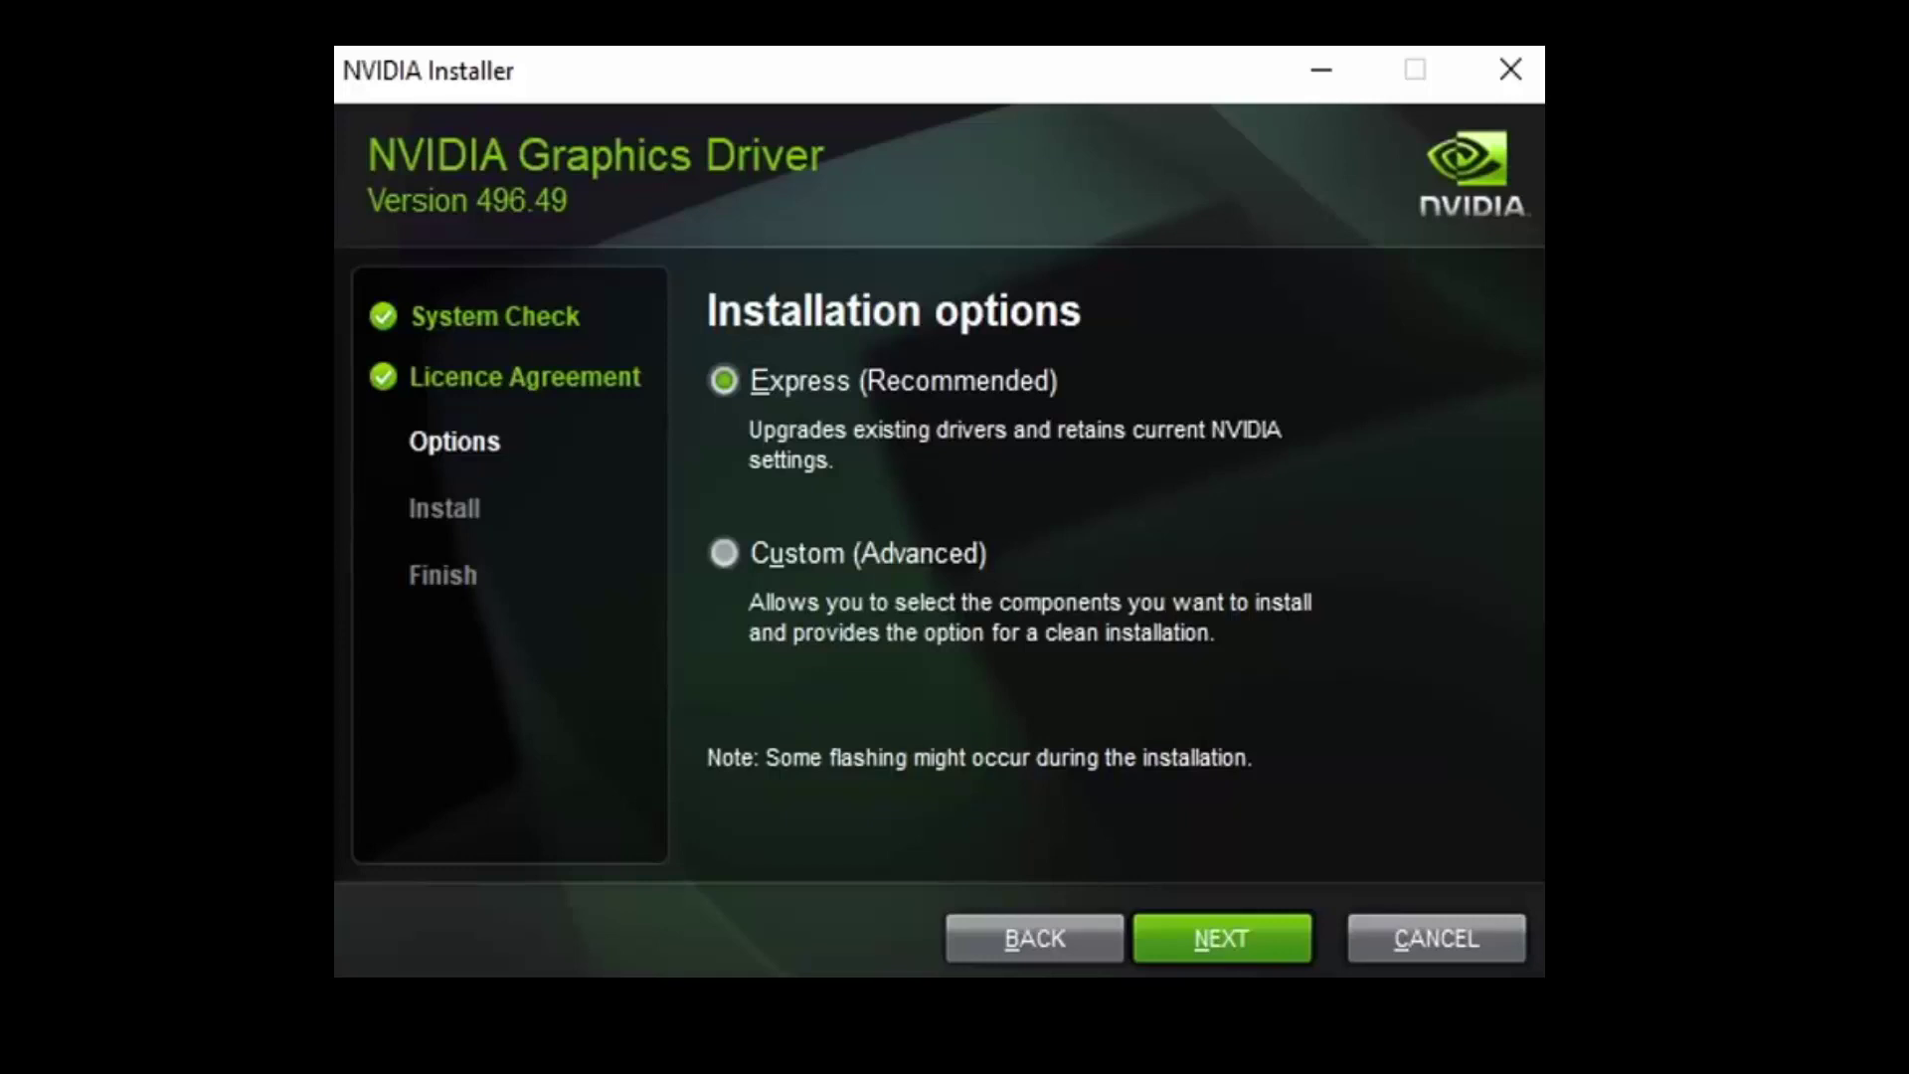
Step: Look at the components offered by the Custom (Advanced) installation and return to the installation options
{"action": "left_click", "coordinate": [832, 562]}
{"action": "left_click", "coordinate": [1251, 935]}
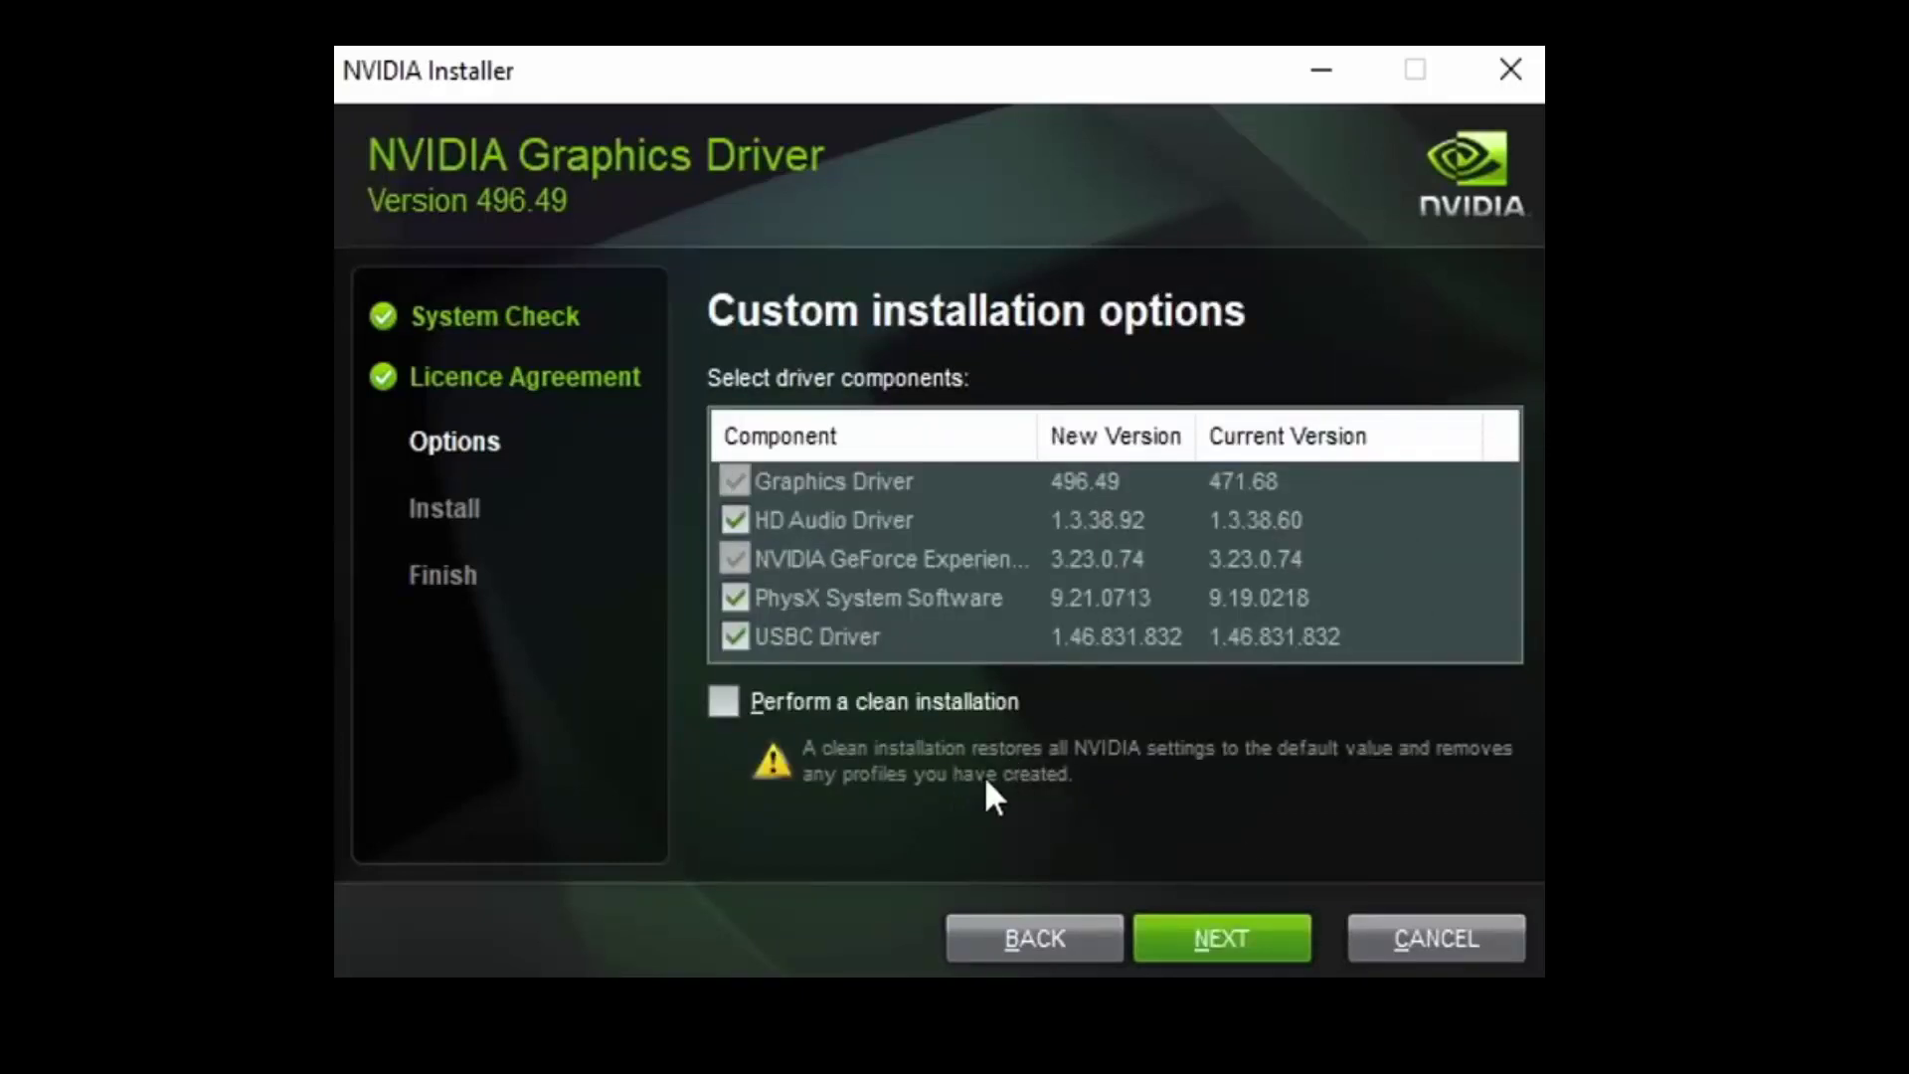
{"action": "left_click", "coordinate": [1017, 940]}
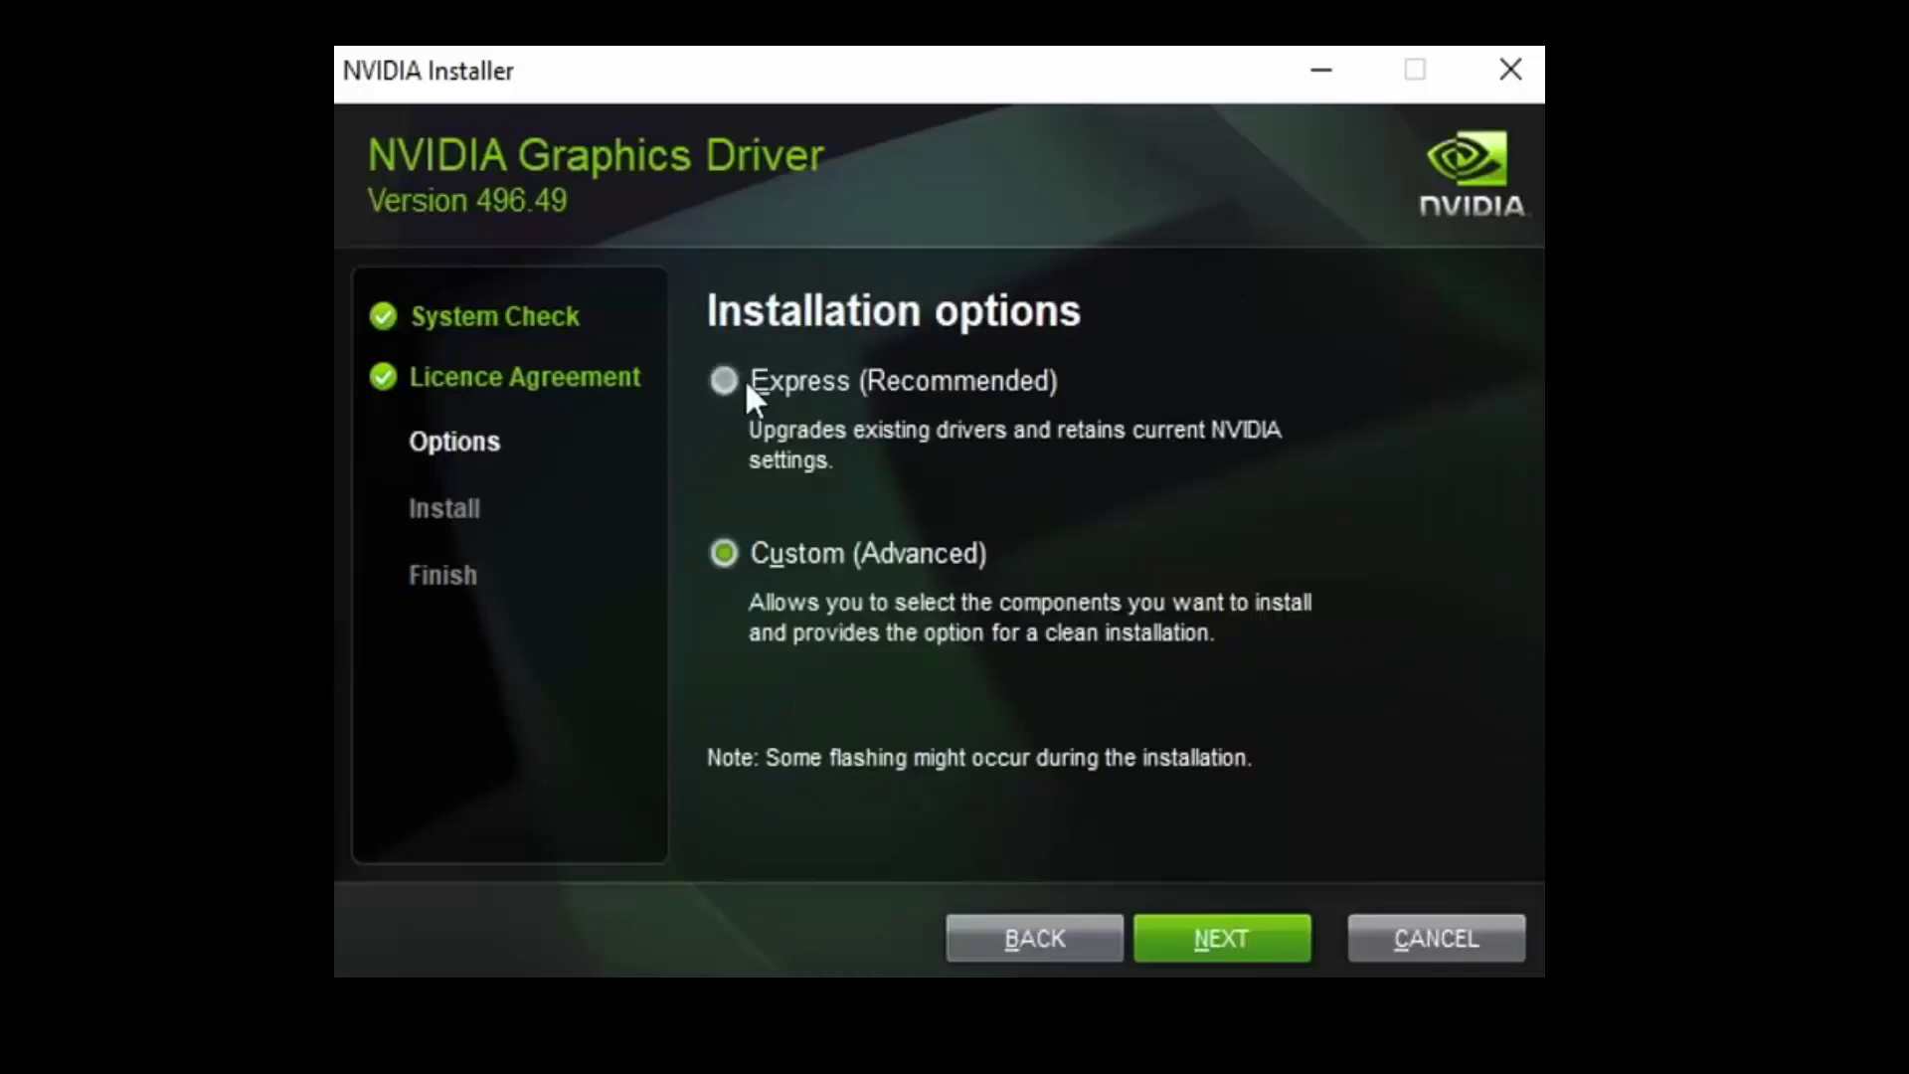
Step: Install the driver with the Express (Recommended) option and turn off the desktop shortcut and launch options for GeForce Experience
{"action": "left_click", "coordinate": [746, 386]}
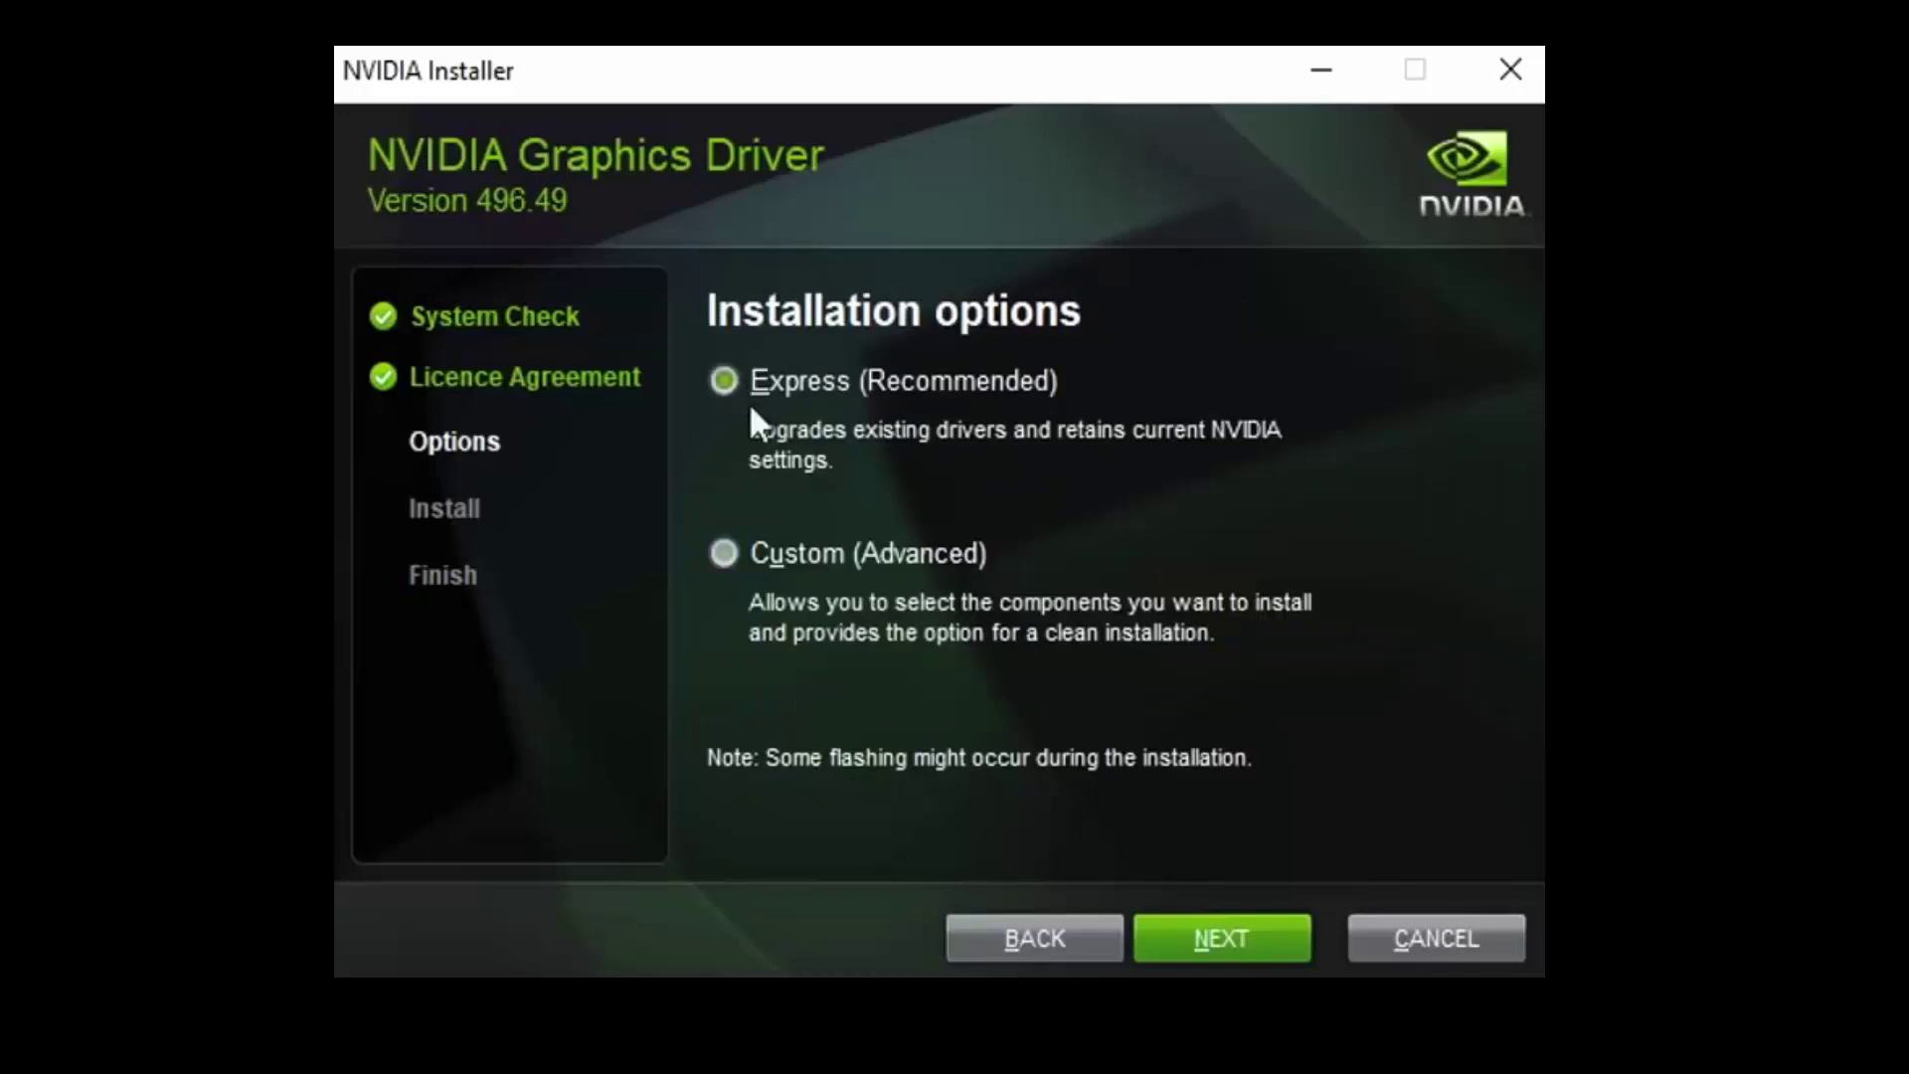
{"action": "left_click", "coordinate": [1211, 938]}
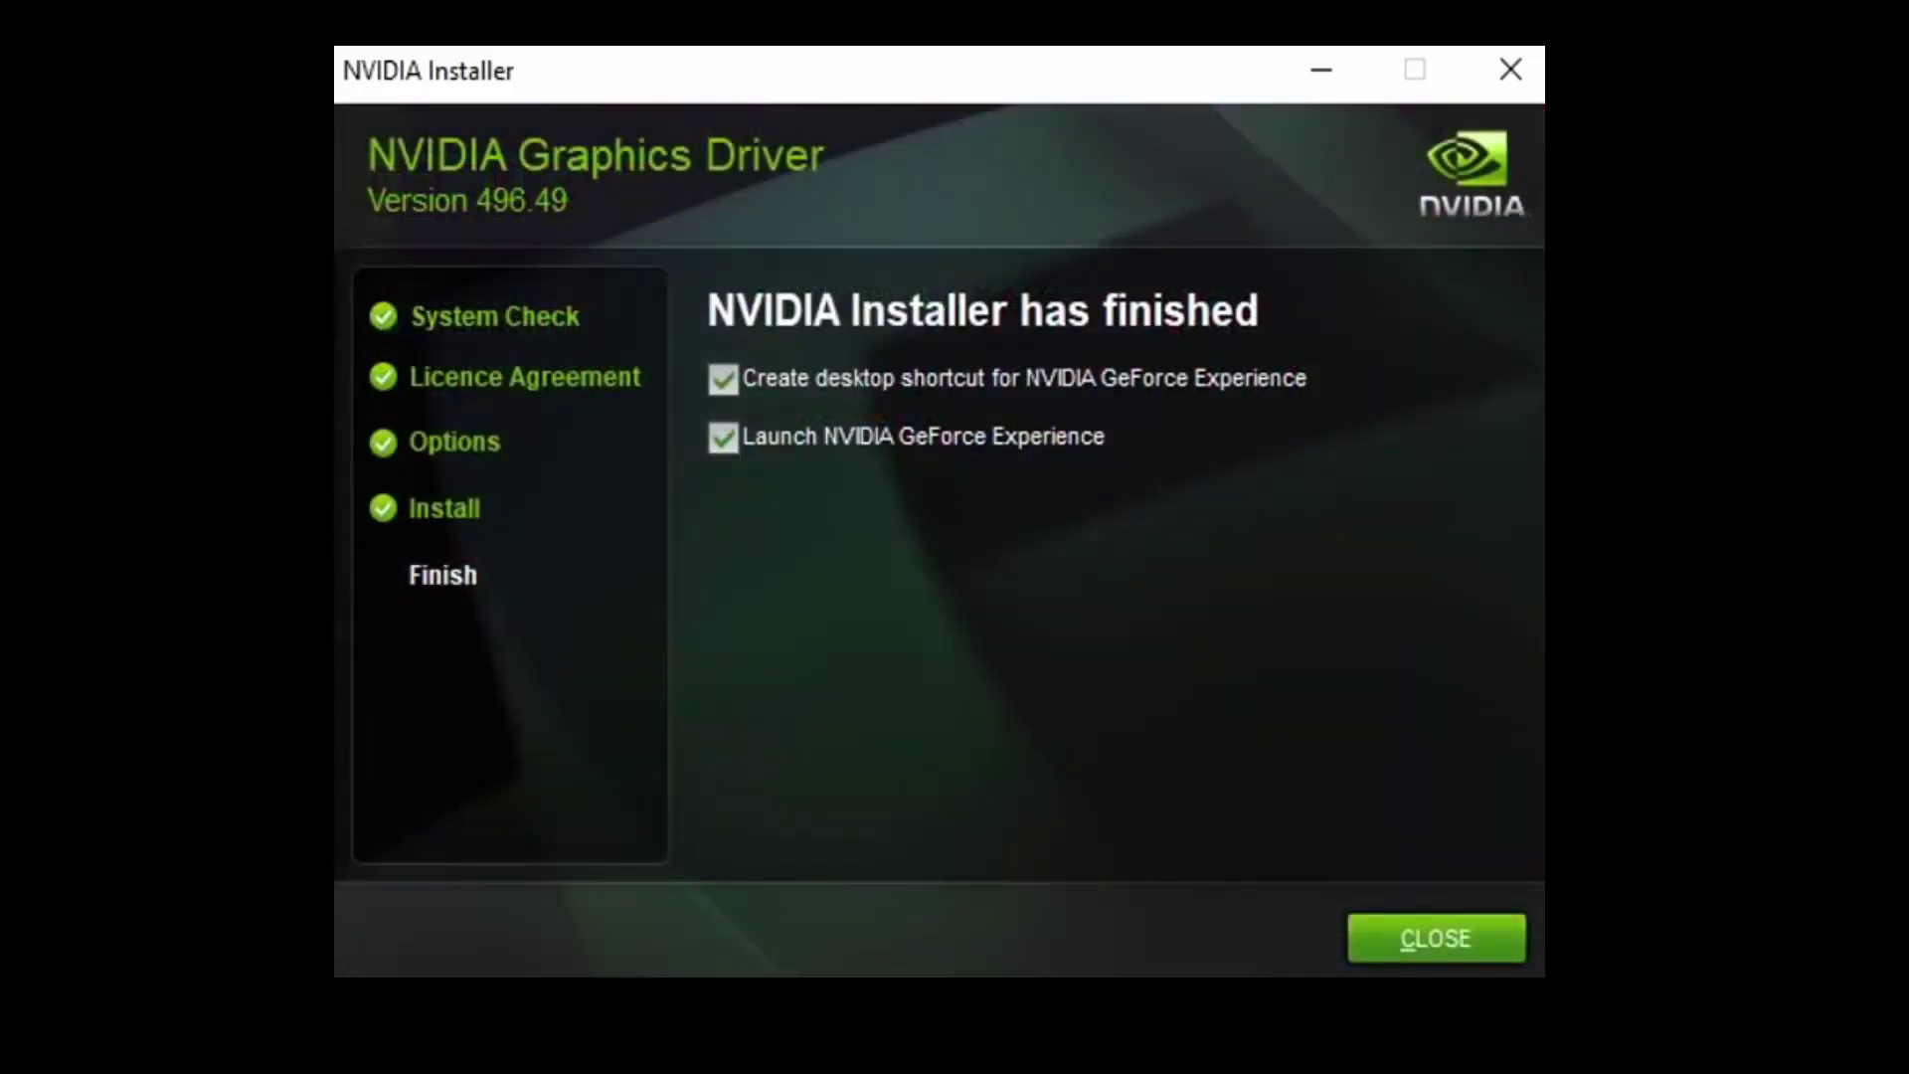
{"action": "left_click", "coordinate": [922, 384]}
{"action": "left_click", "coordinate": [867, 438]}
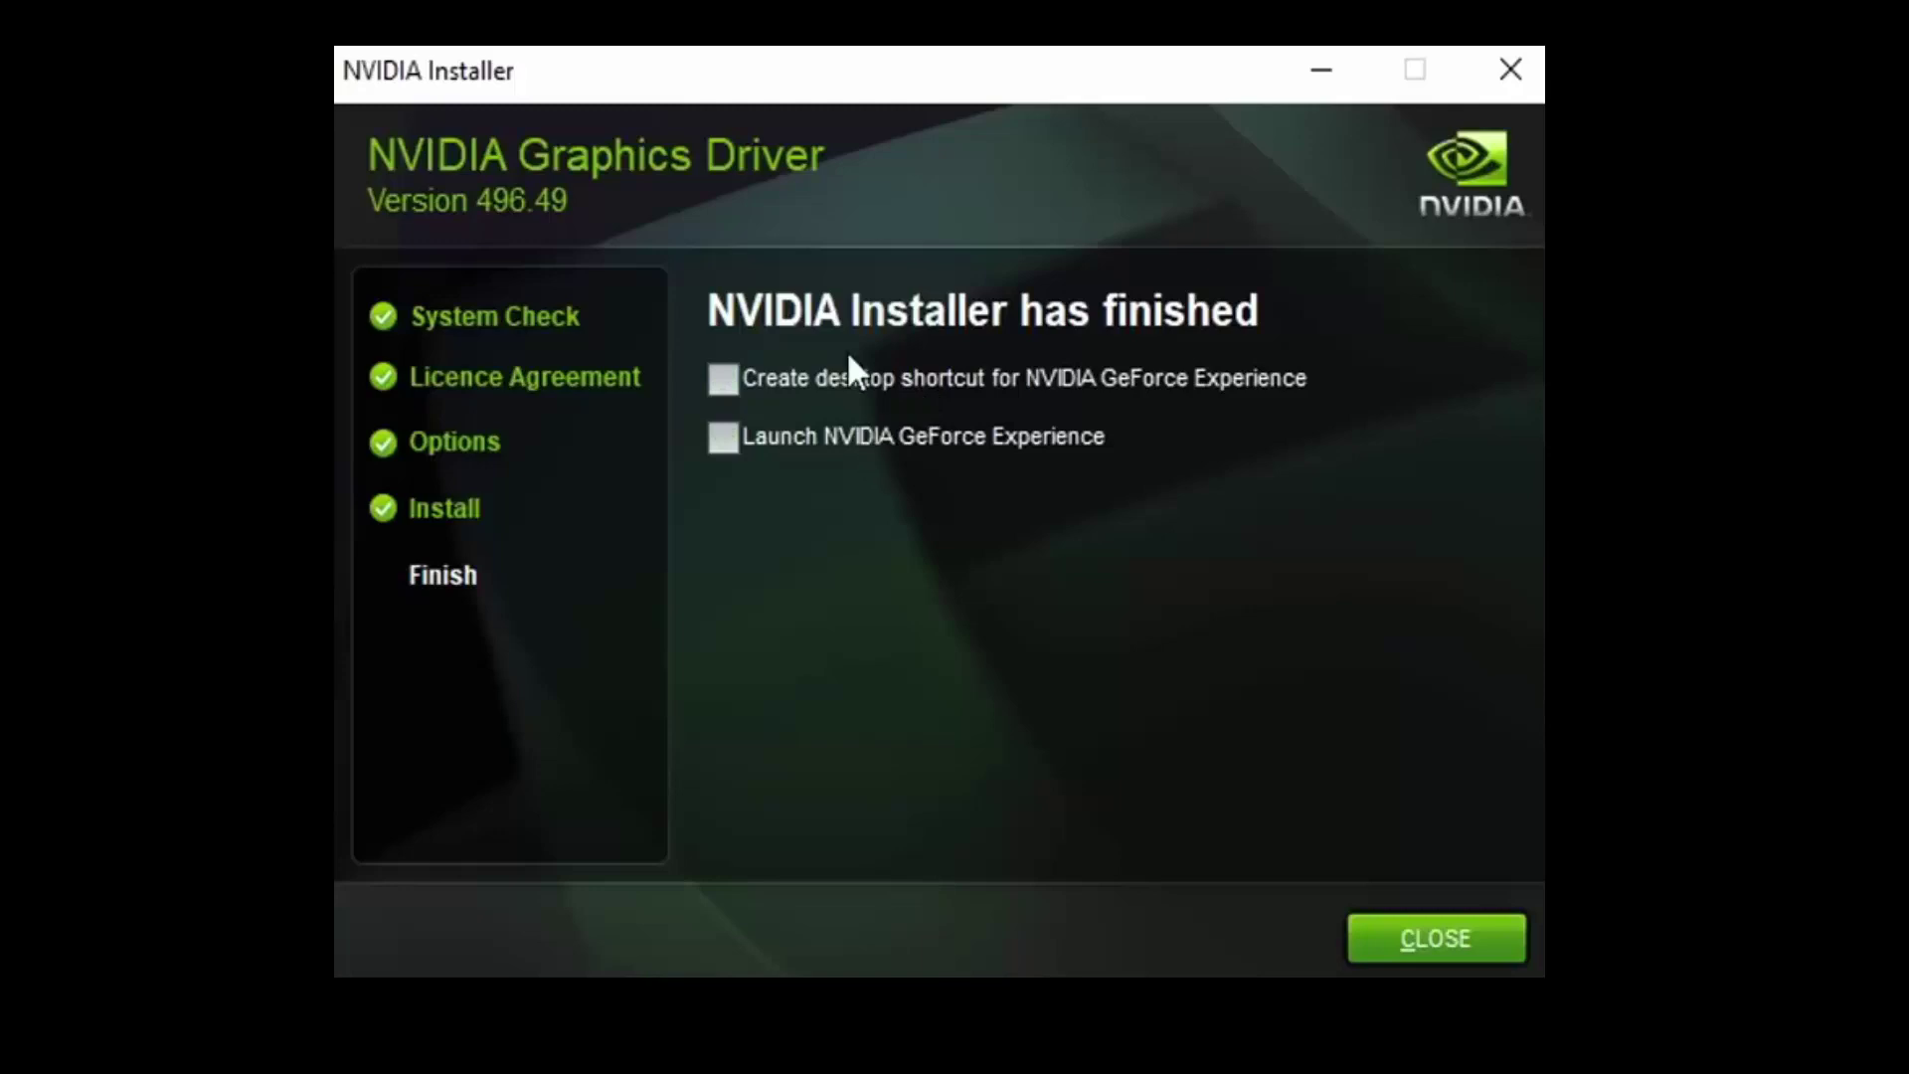